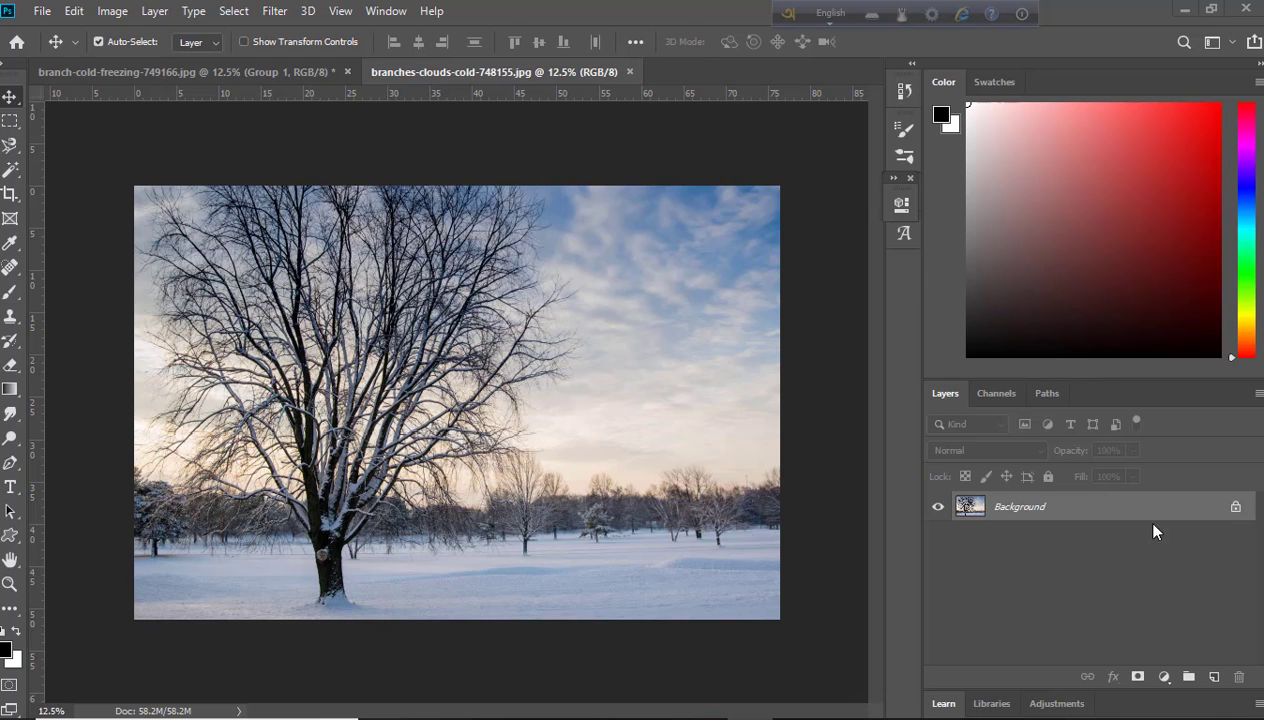
# - Add an Invert 1 adjustment layer in Color blend mode, tinting the sky orange
pyautogui.click(1164, 677)
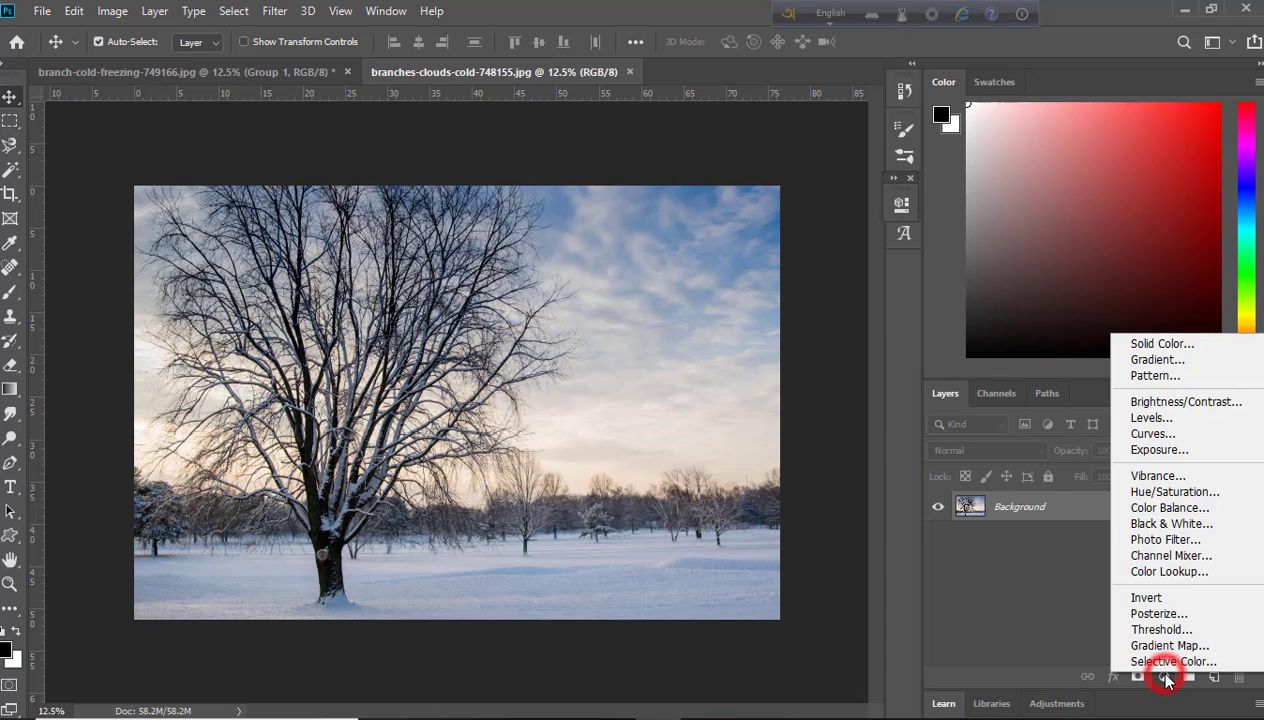
pyautogui.click(1146, 597)
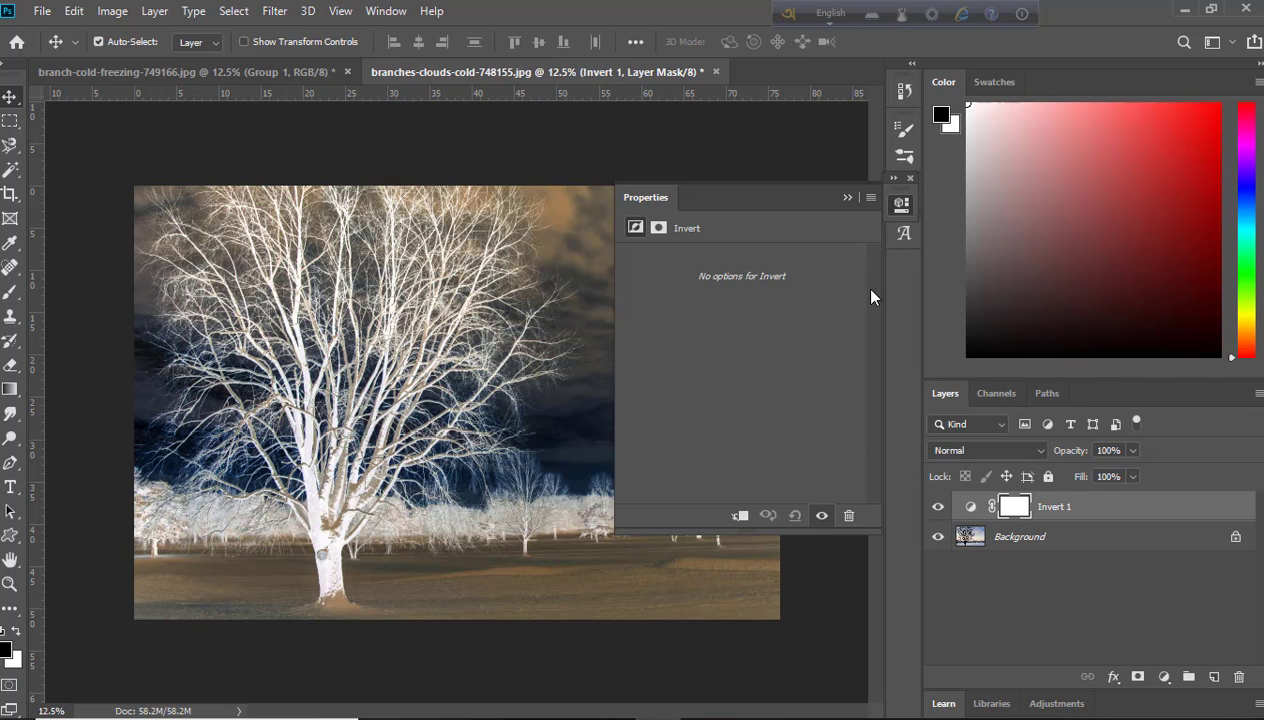
pyautogui.click(1034, 452)
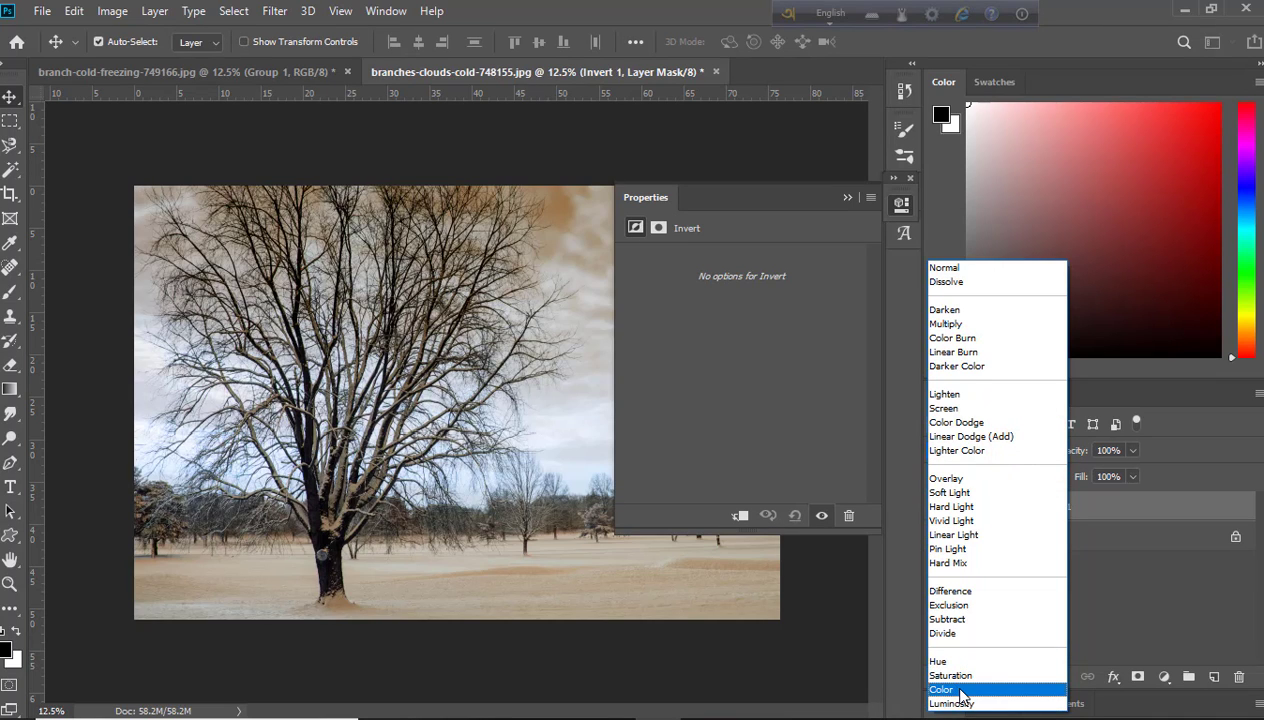
pyautogui.click(960, 690)
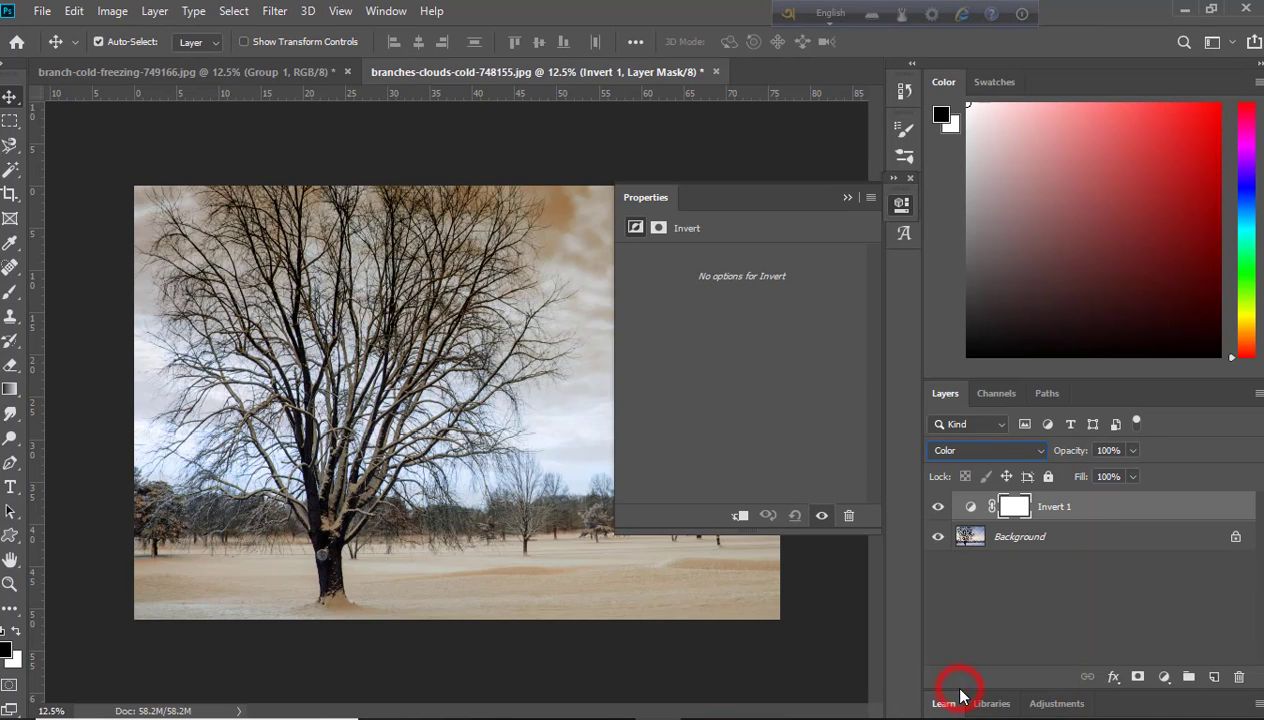
pyautogui.click(846, 197)
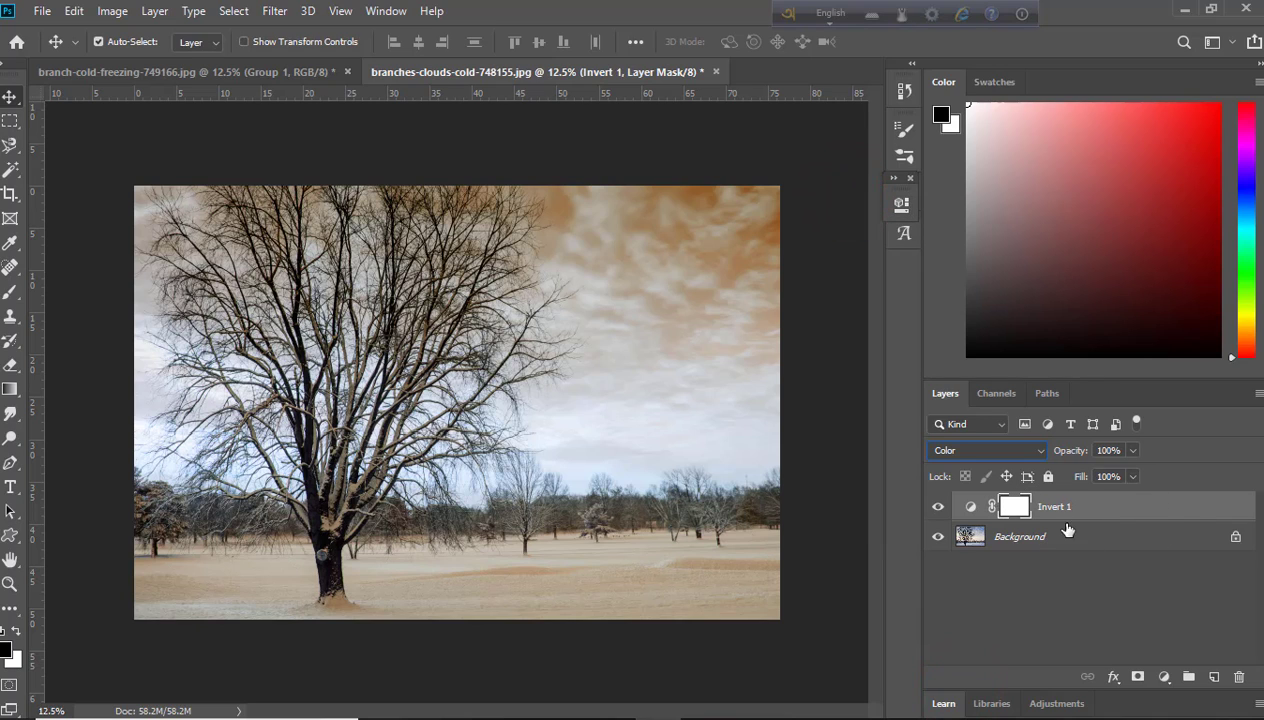
pyautogui.click(1164, 678)
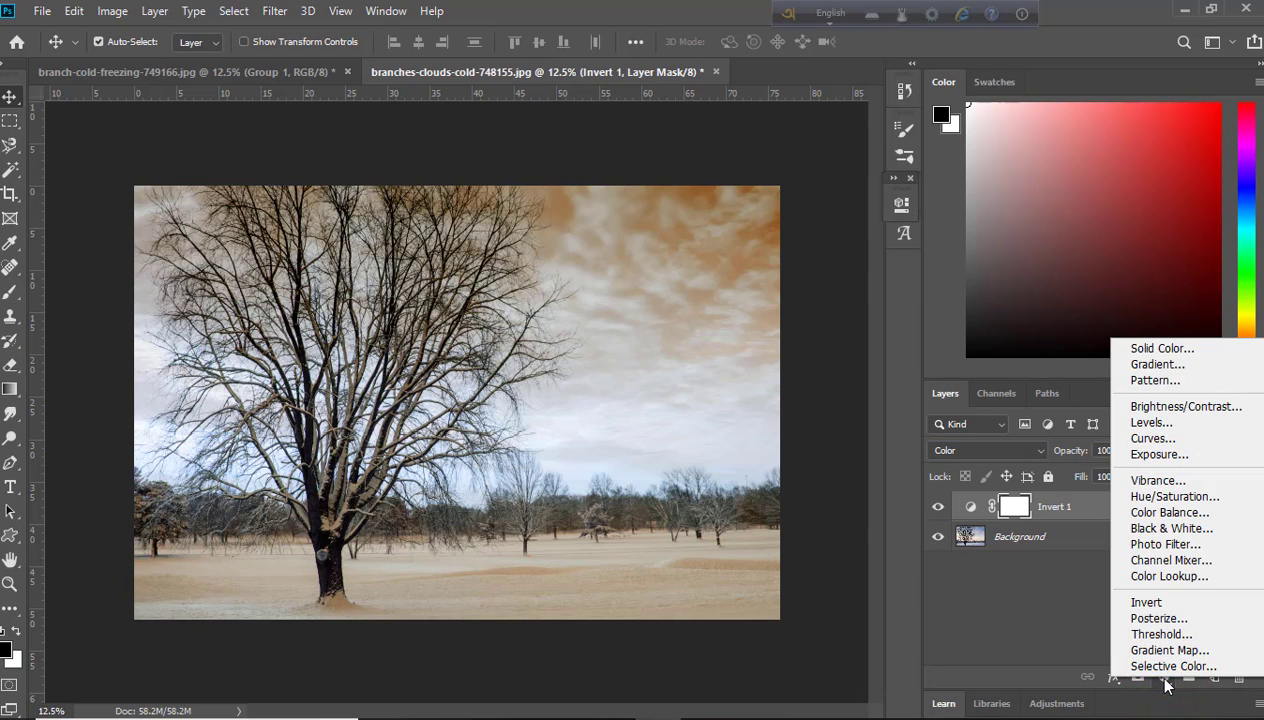
pyautogui.click(1164, 680)
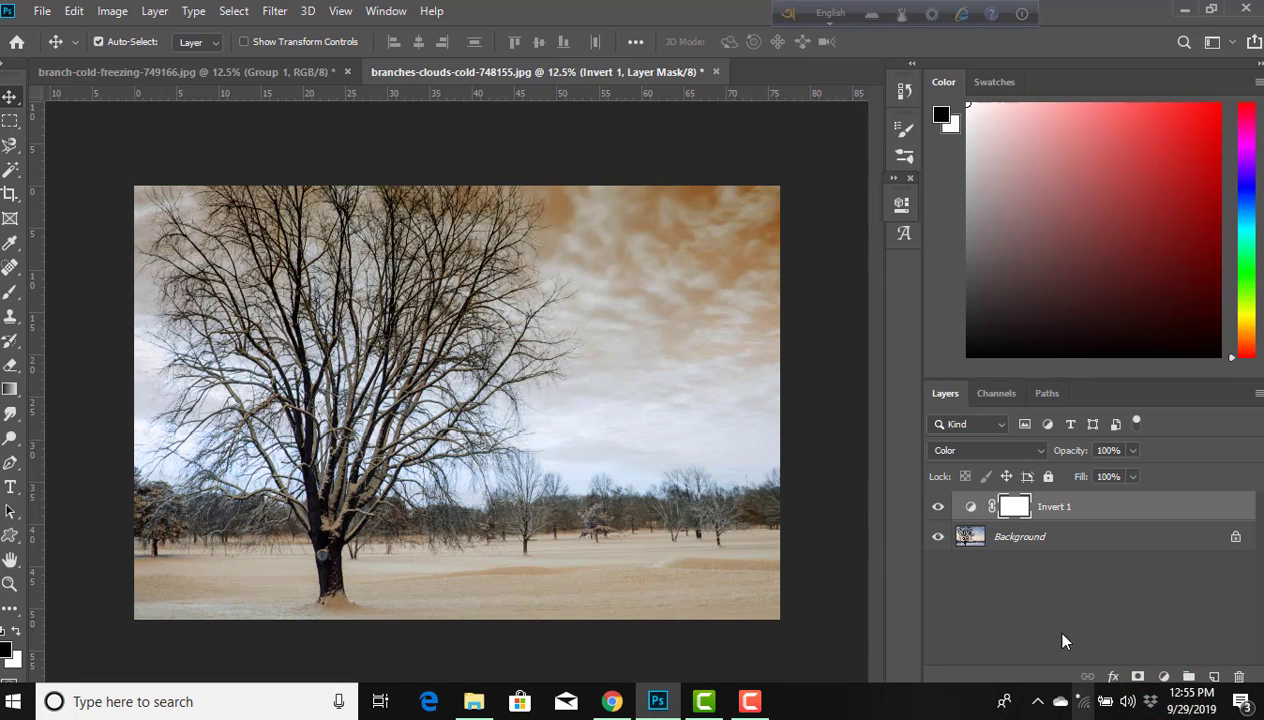
pyautogui.click(245, 72)
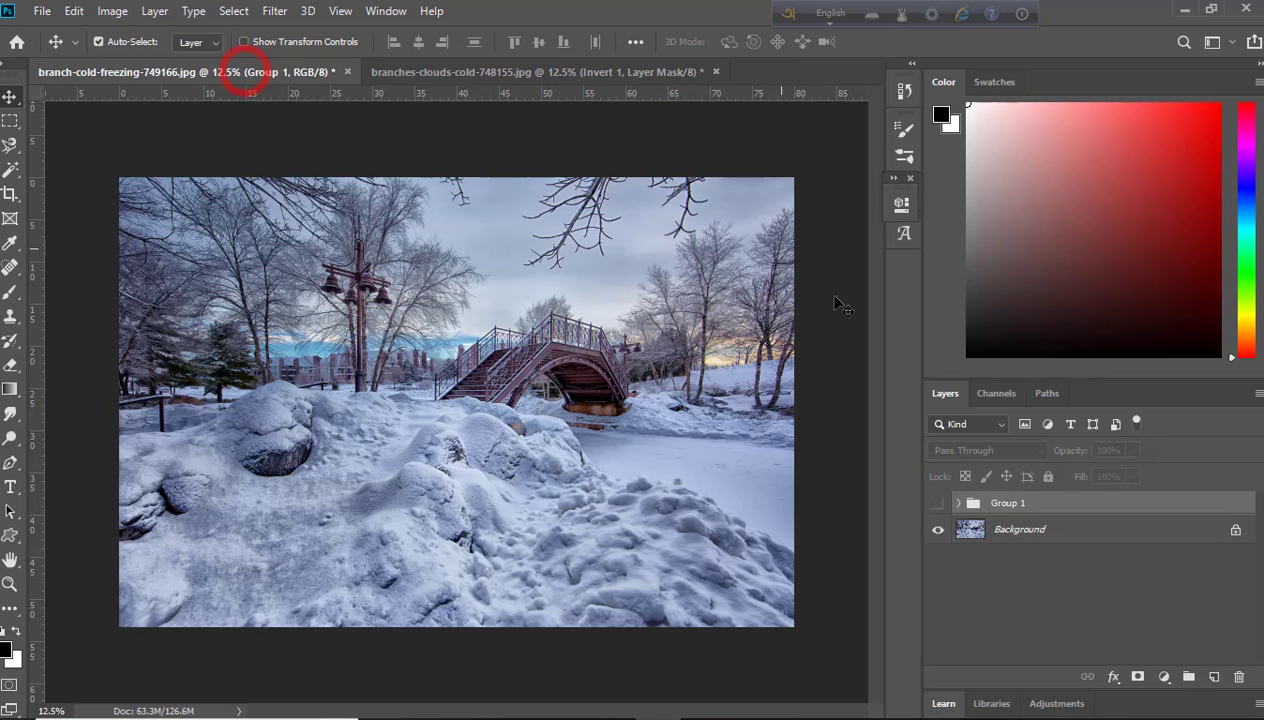
pyautogui.click(958, 503)
pyautogui.scroll(-2, 1083, 626)
pyautogui.scroll(-2, 1083, 626)
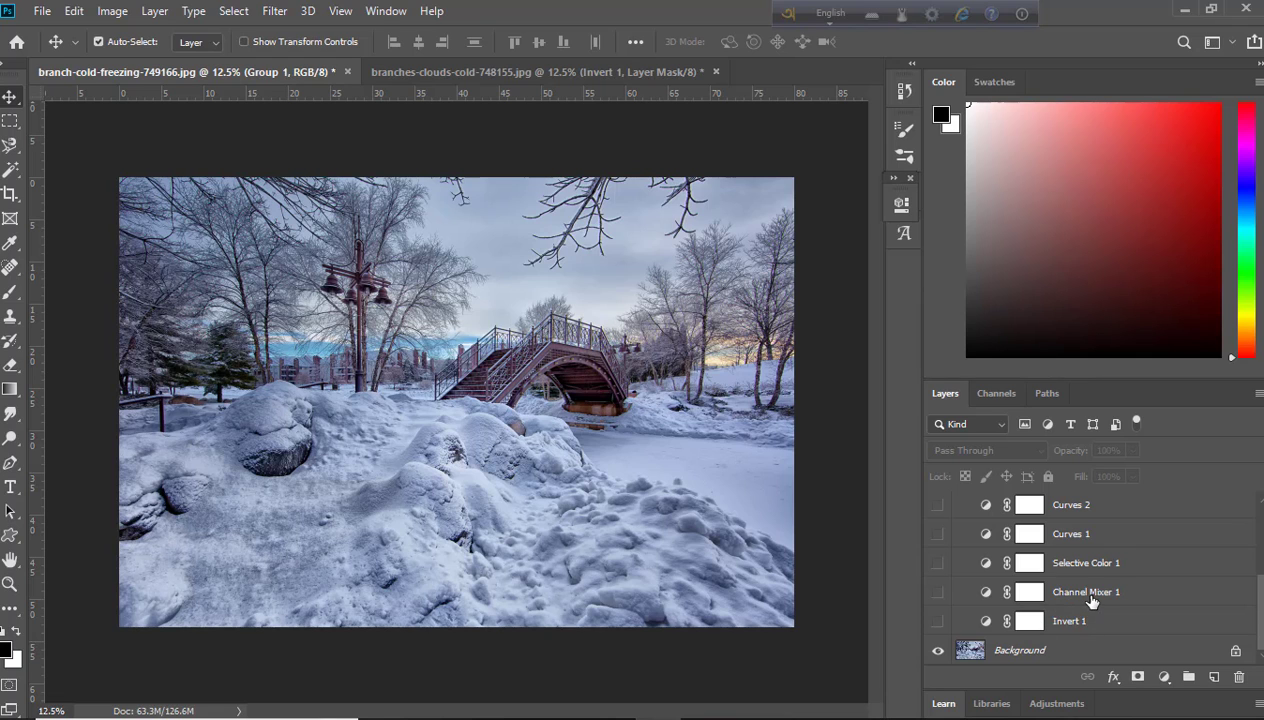
pyautogui.click(460, 72)
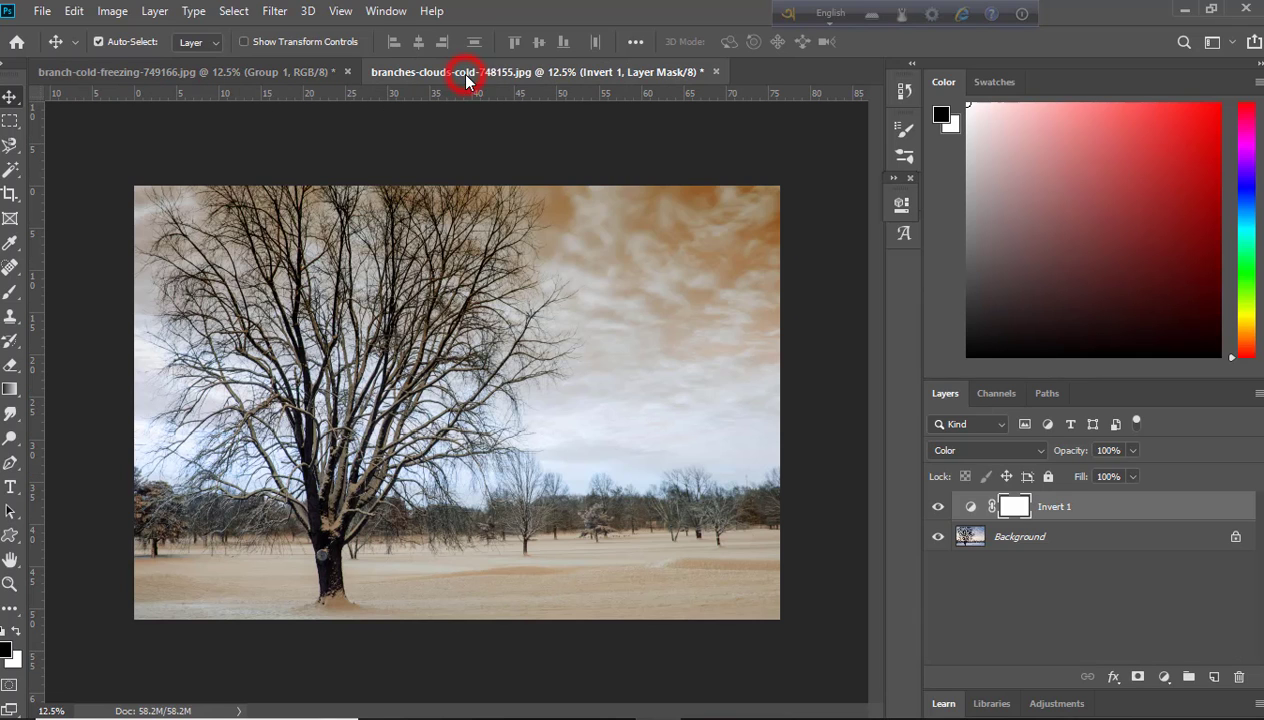
pyautogui.click(1164, 677)
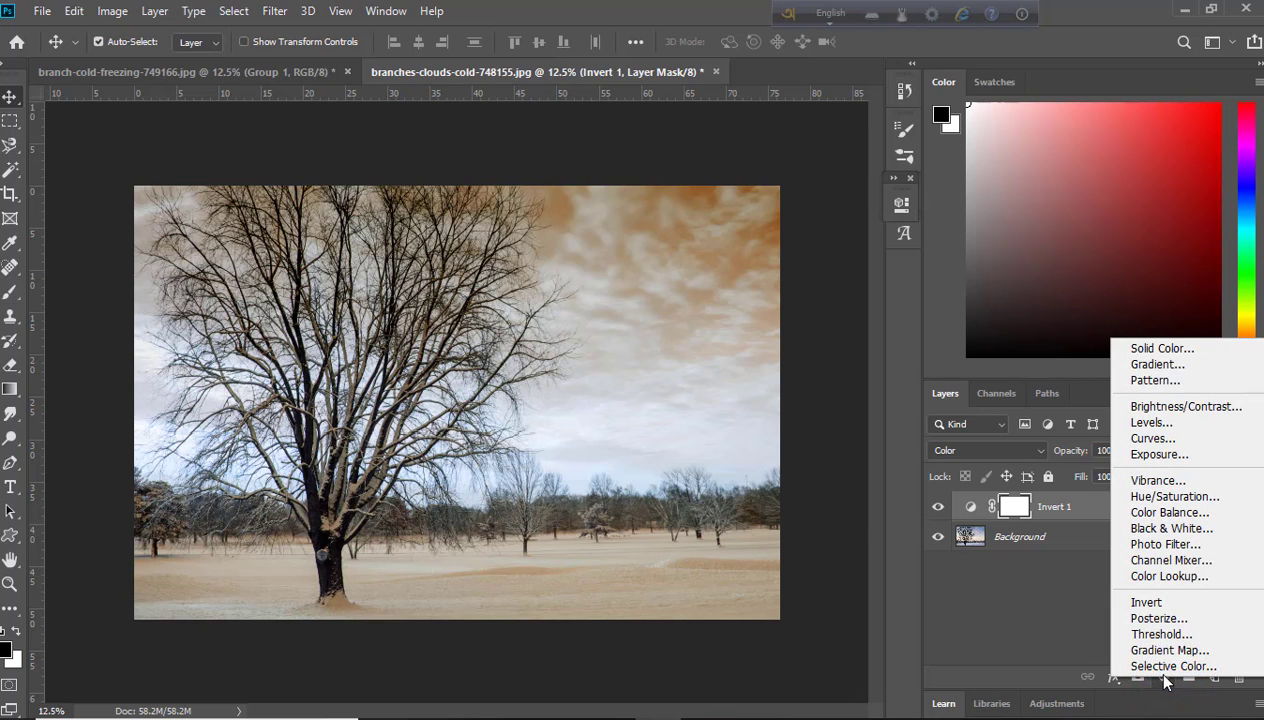
# - Add Channel Mixer 1 with Red output at Red 0% and Green 100%, giving olive tones
pyautogui.click(1193, 563)
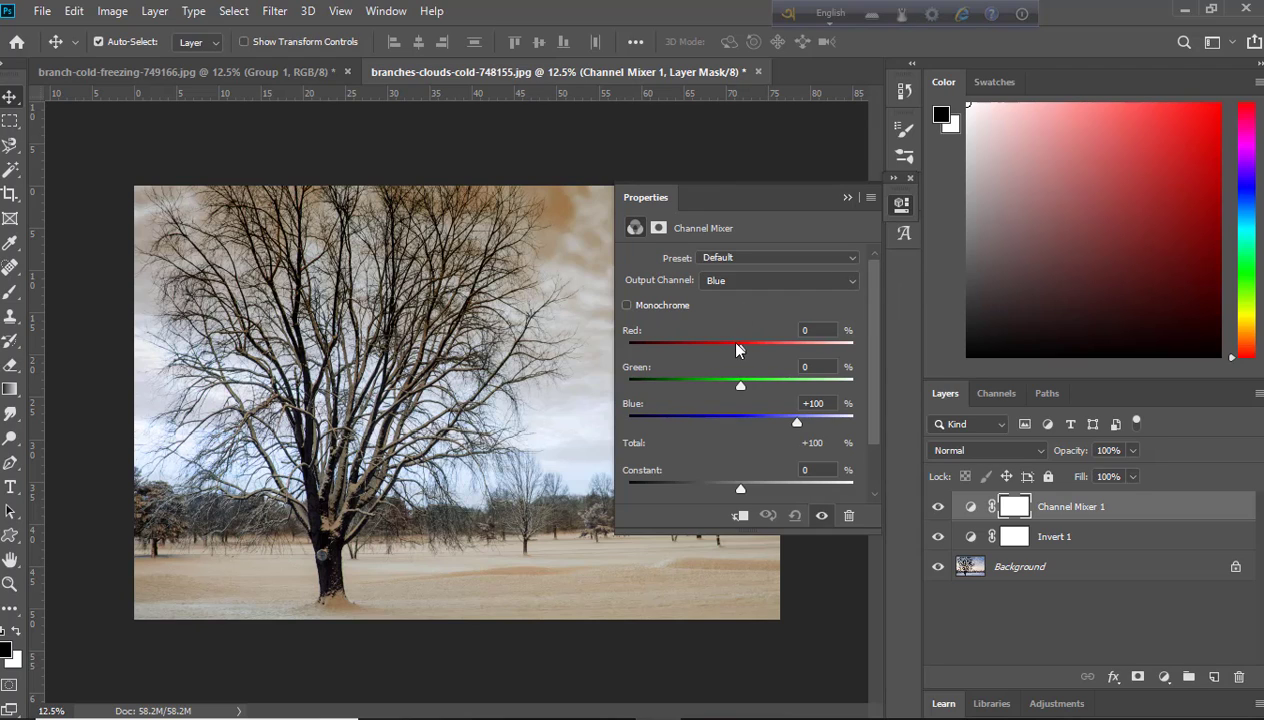
pyautogui.click(848, 280)
pyautogui.click(760, 297)
pyautogui.click(815, 330)
pyautogui.write('0')
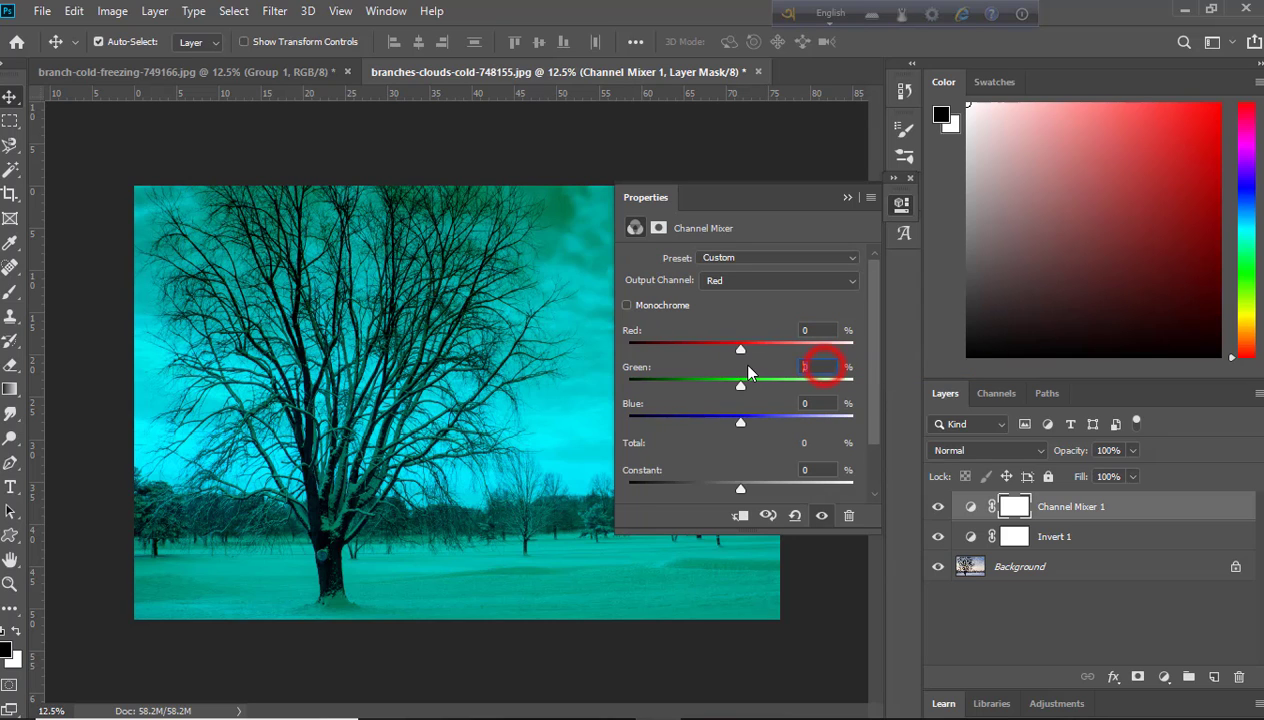
pyautogui.press('Tab')
pyautogui.write('10')
pyautogui.write('0')
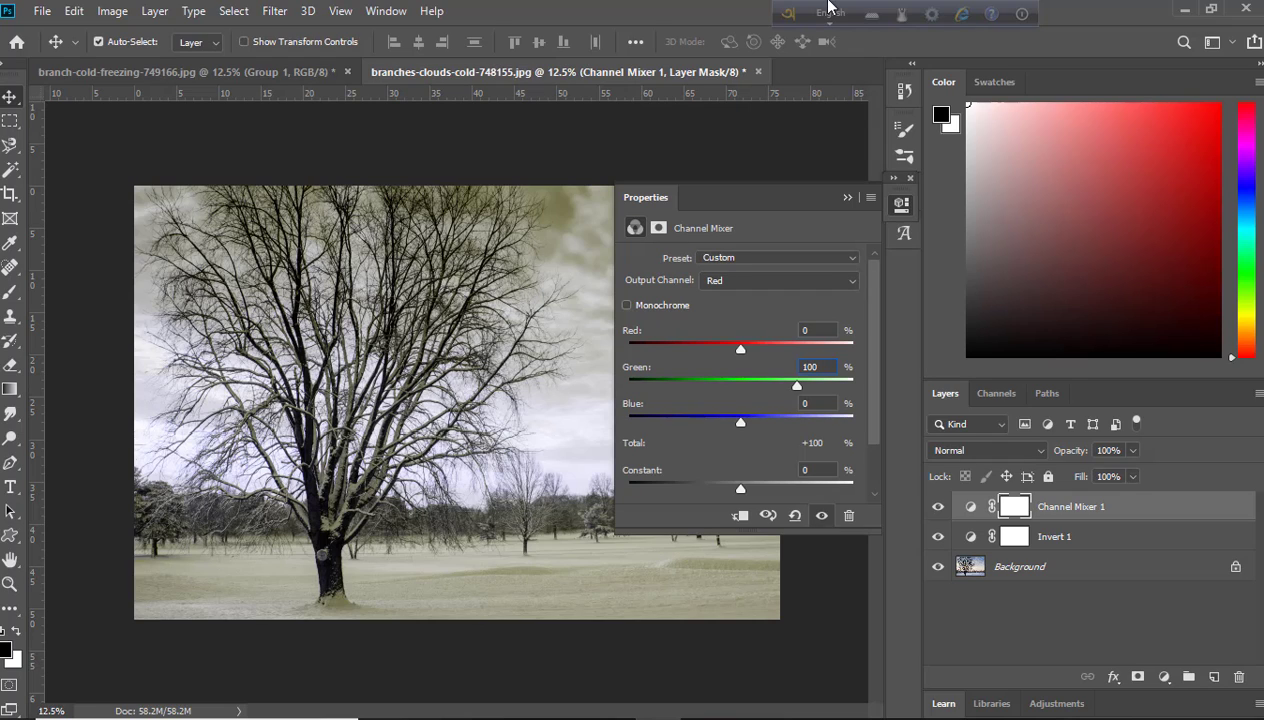
# - Set the Channel Mixer's Green output to Red 100% and Green 0%, then collapse Properties
pyautogui.click(851, 281)
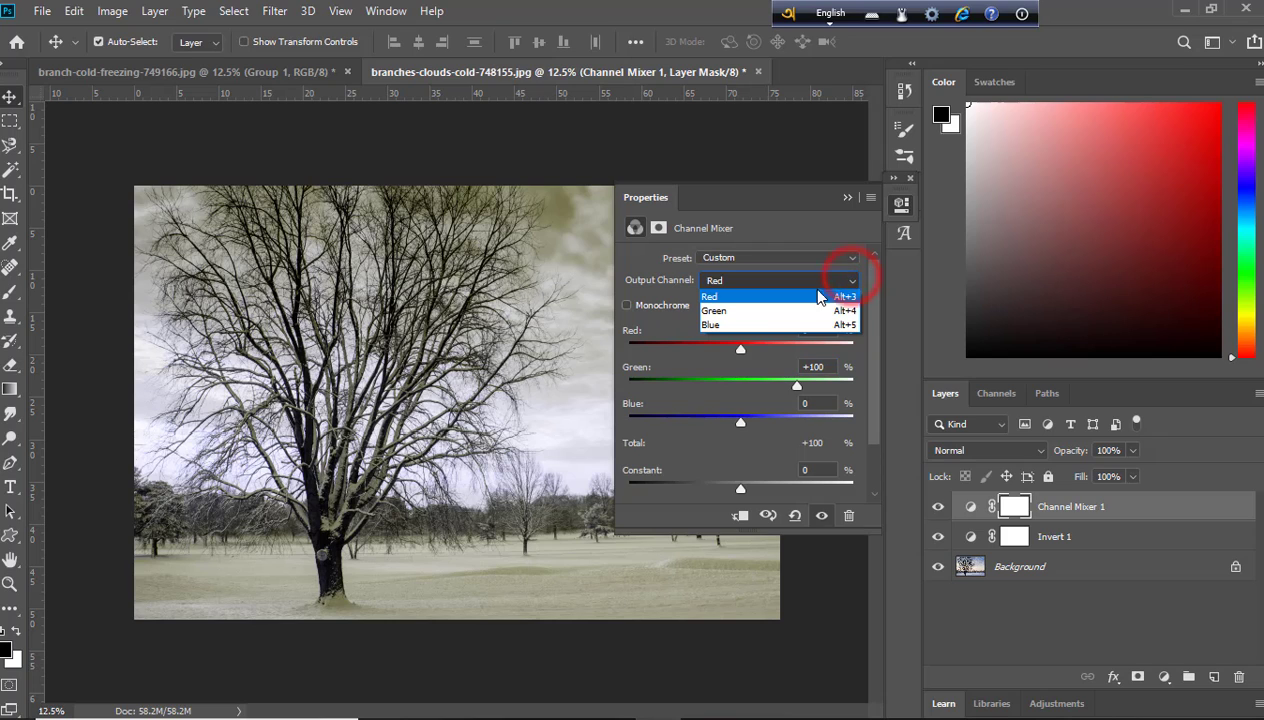
pyautogui.click(757, 311)
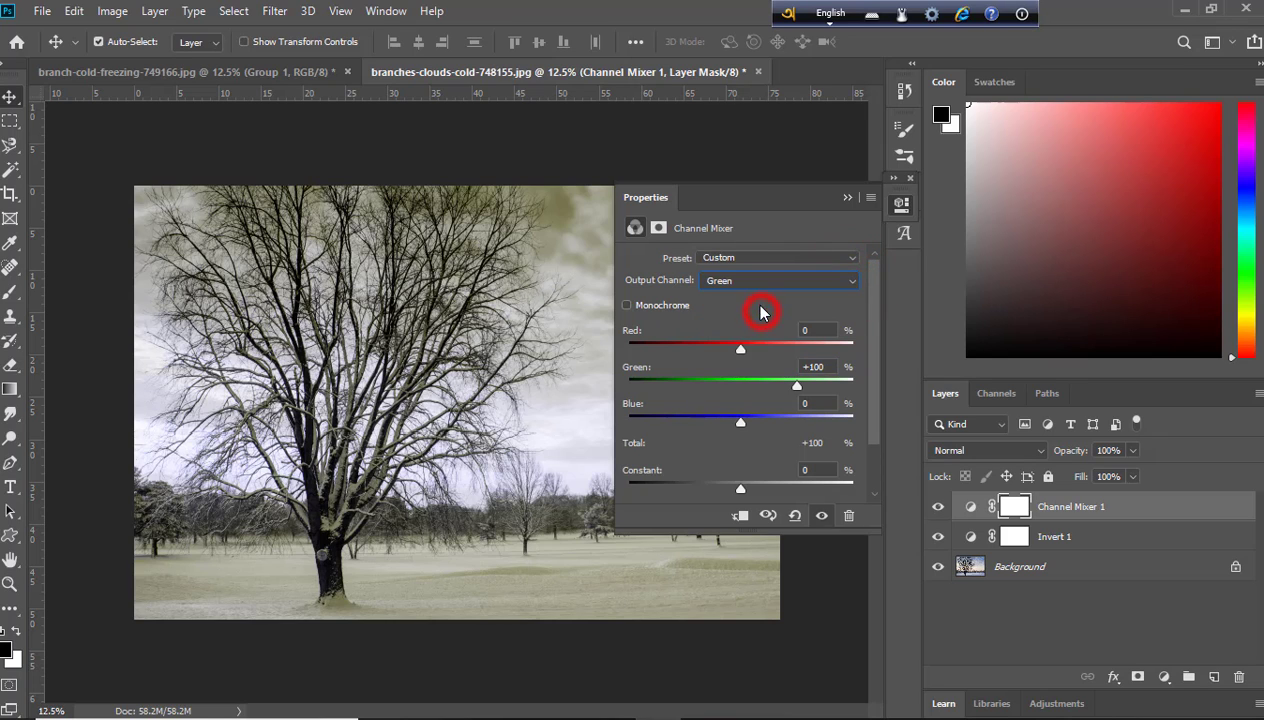
pyautogui.click(813, 367)
pyautogui.write('0')
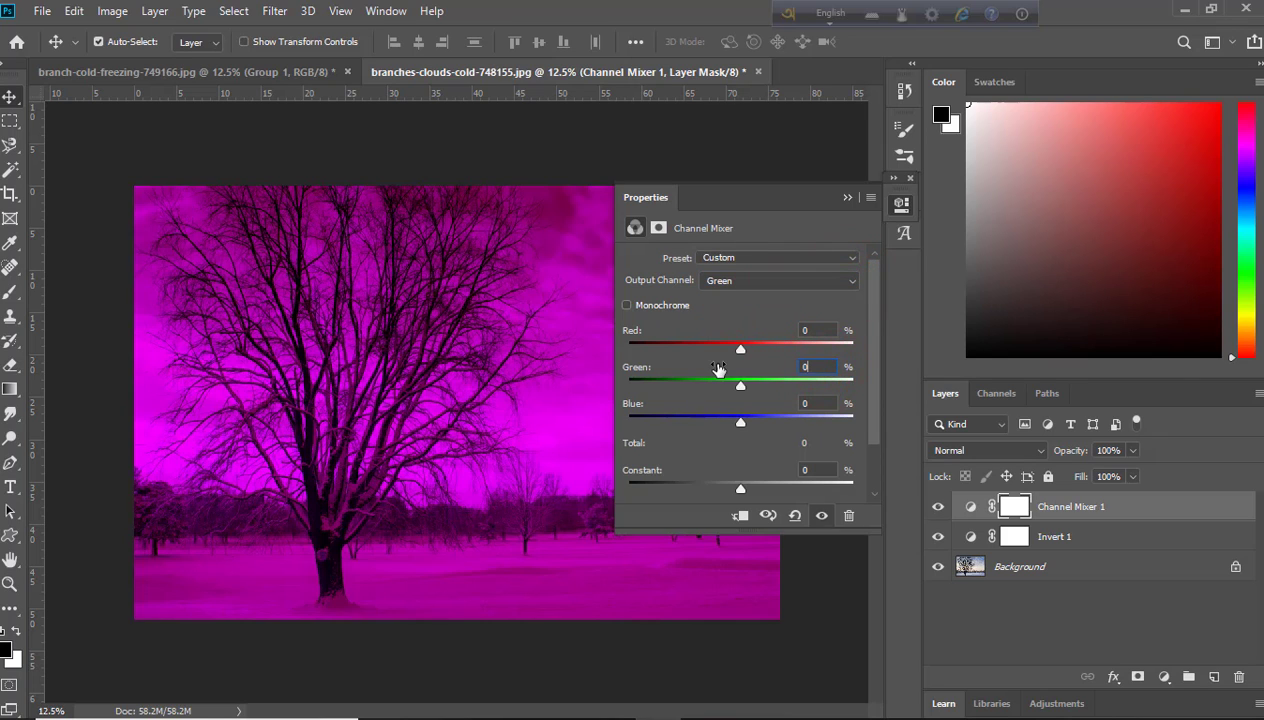
pyautogui.click(812, 330)
pyautogui.write('100')
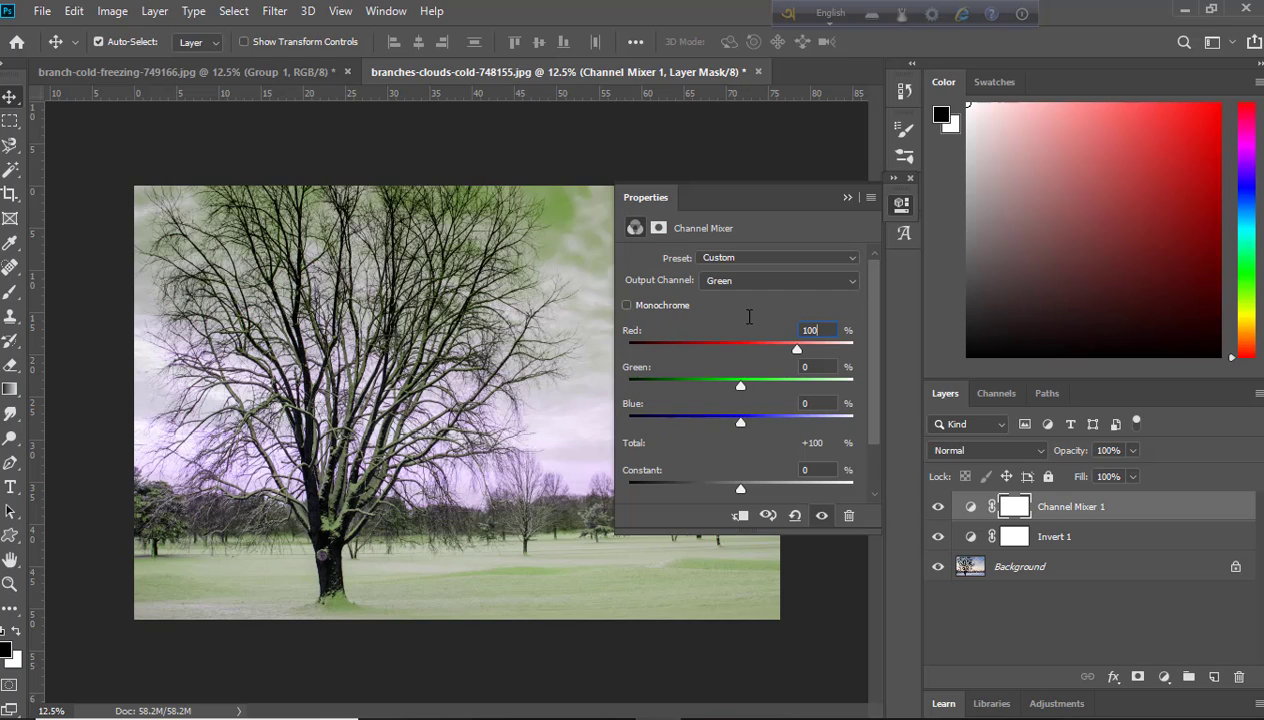
pyautogui.press('Return')
pyautogui.click(848, 197)
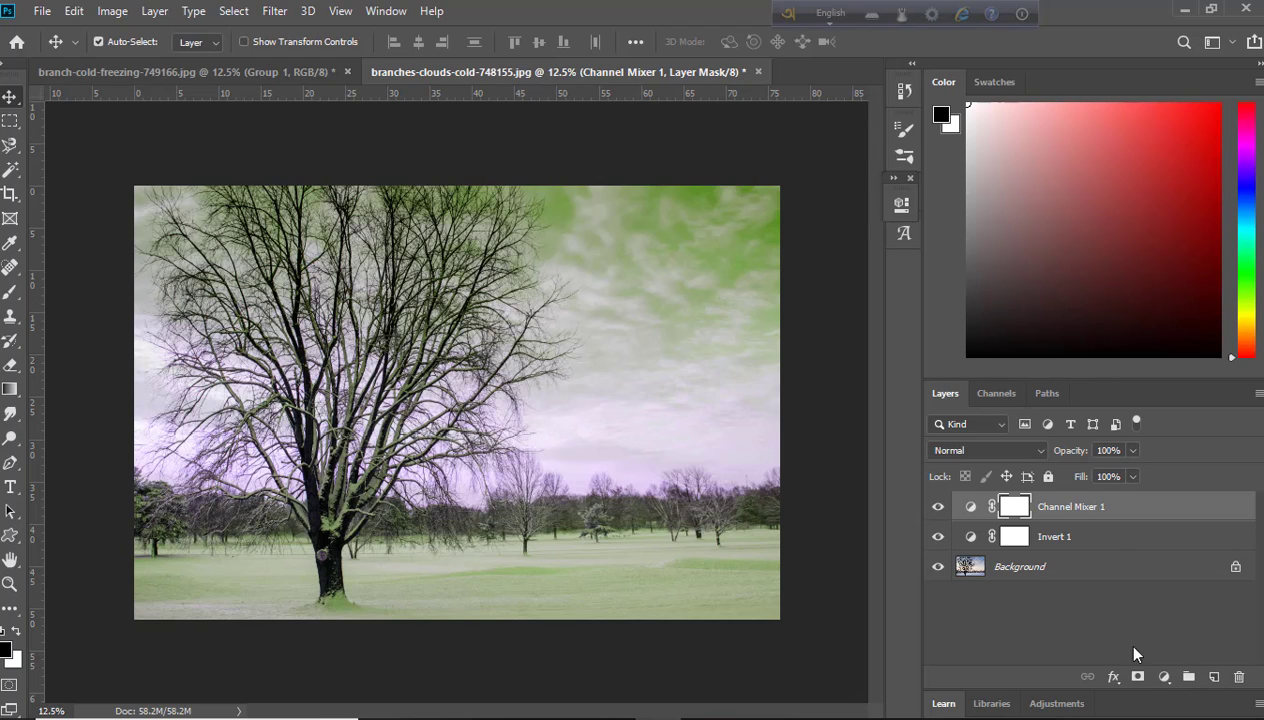
pyautogui.click(1168, 680)
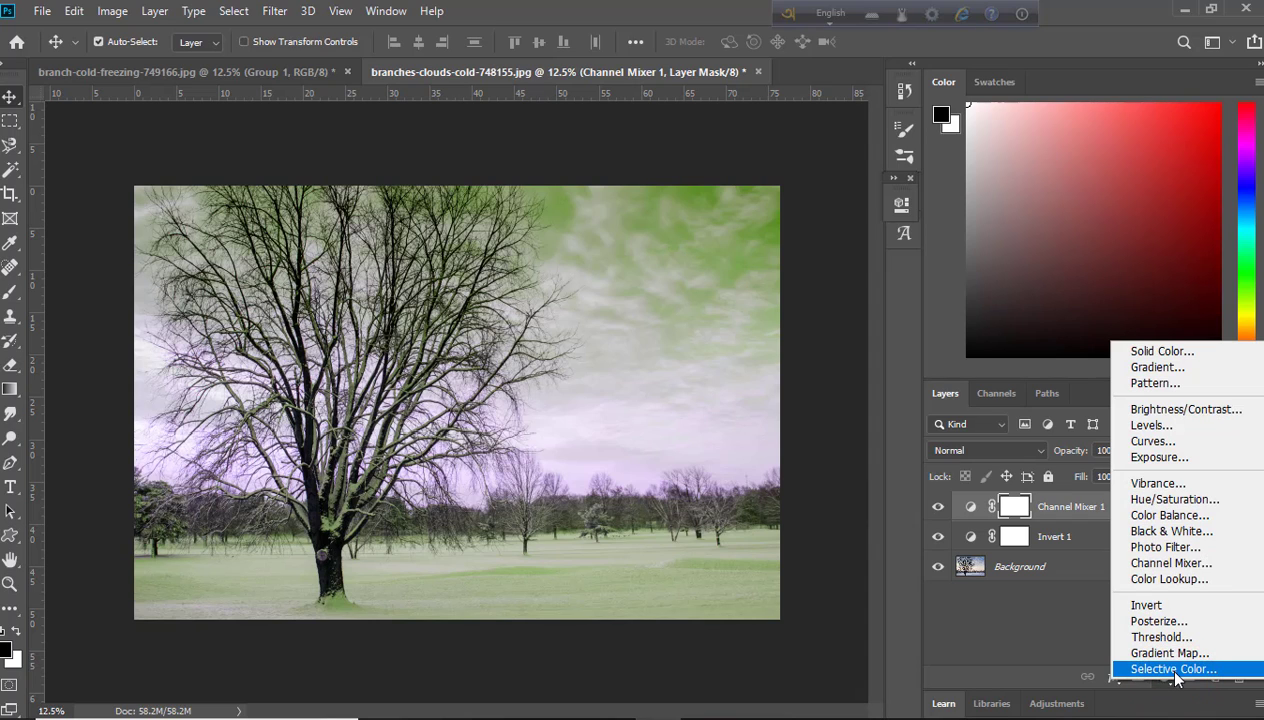
# - Add a Selective Color adjustment layer and raise Cyan in the Reds to +43
pyautogui.click(1172, 669)
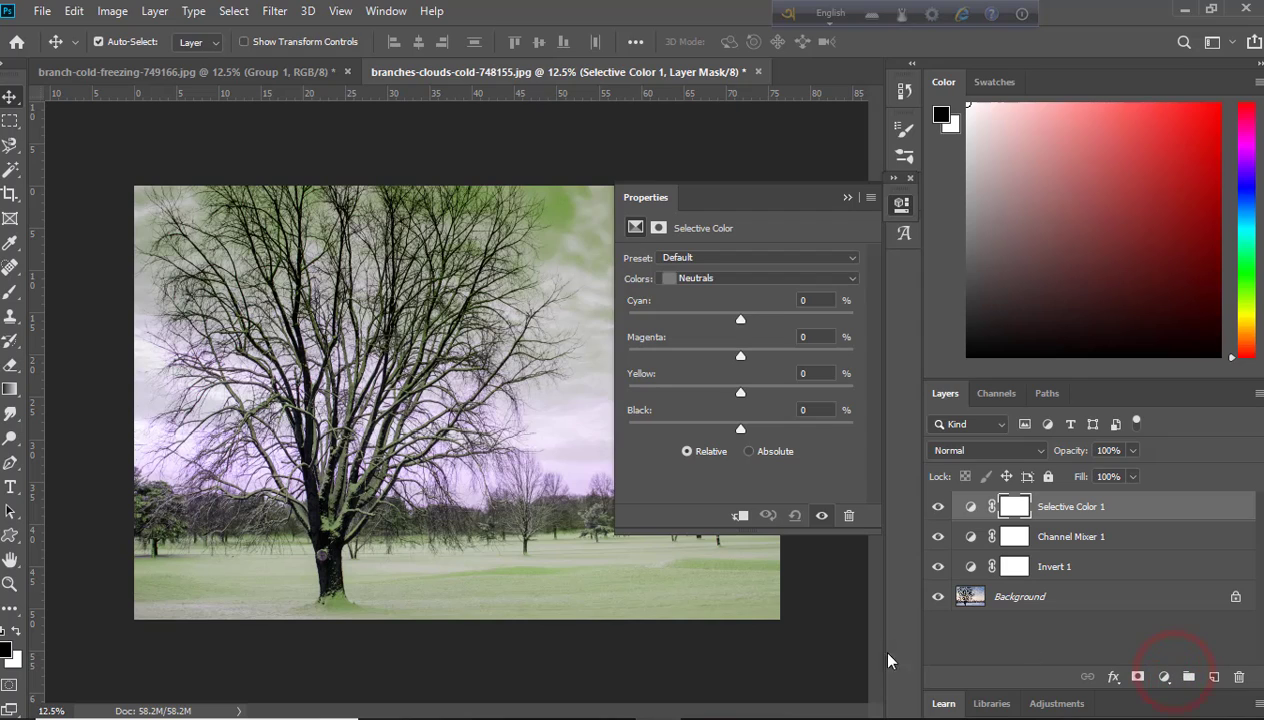
pyautogui.click(849, 280)
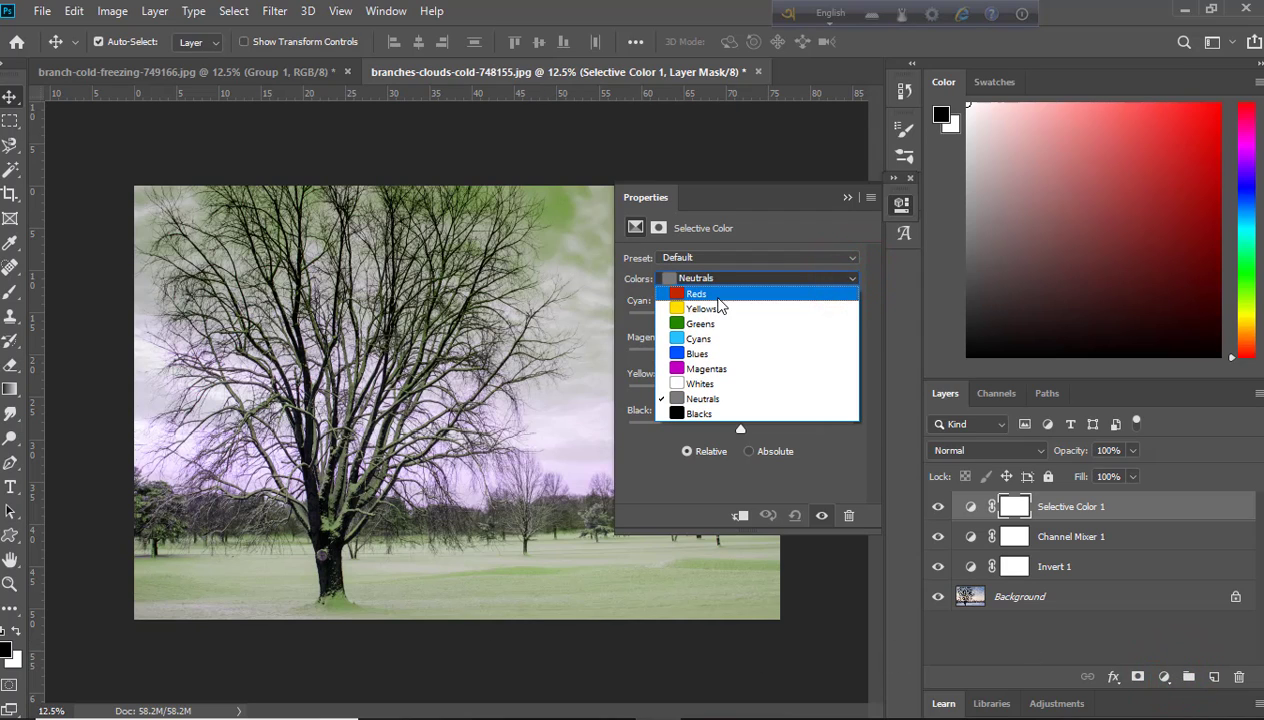
pyautogui.click(714, 293)
pyautogui.moveTo(740, 318); pyautogui.dragTo(789, 318)
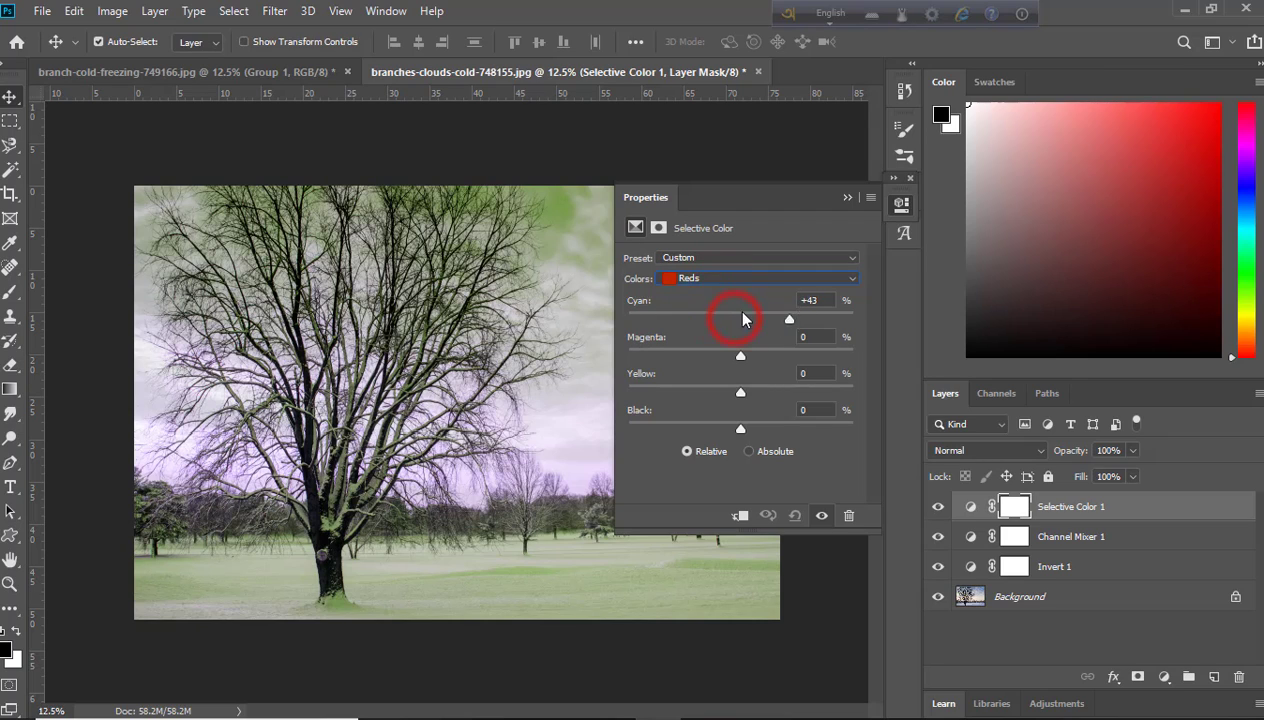
# - Set the Yellows to Cyan +100, Magenta +58, Yellow -92 and Black +100
pyautogui.click(850, 278)
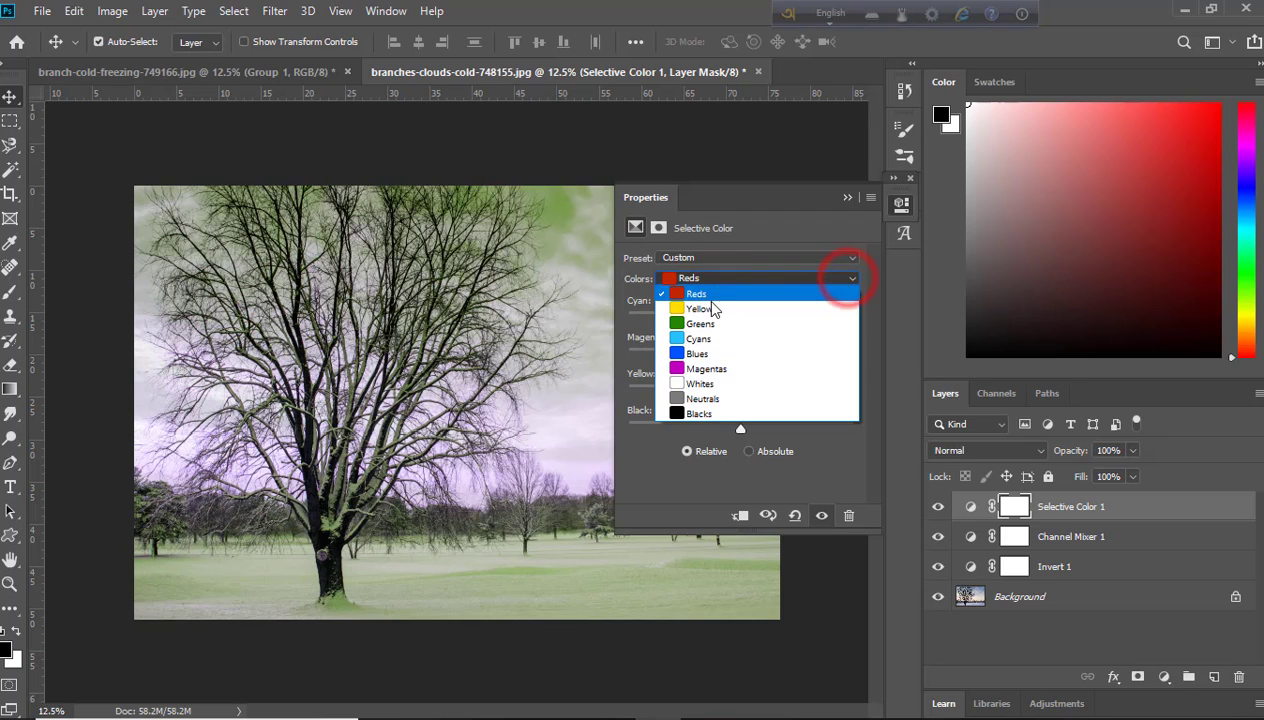
pyautogui.click(710, 308)
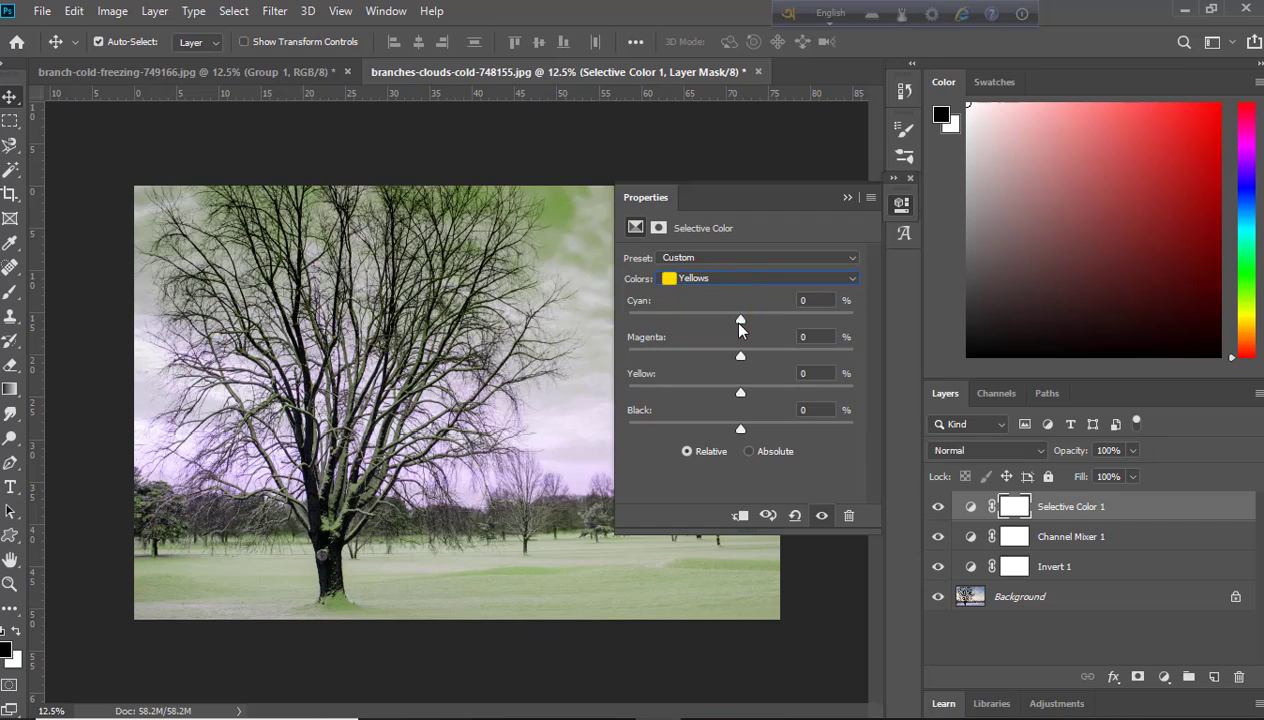
pyautogui.moveTo(740, 318)
pyautogui.mouseDown()
pyautogui.moveTo(814, 318)
pyautogui.moveTo(765, 332)
pyautogui.mouseUp()
pyautogui.moveTo(817, 335); pyautogui.dragTo(811, 335)
pyautogui.moveTo(740, 353); pyautogui.dragTo(879, 345)
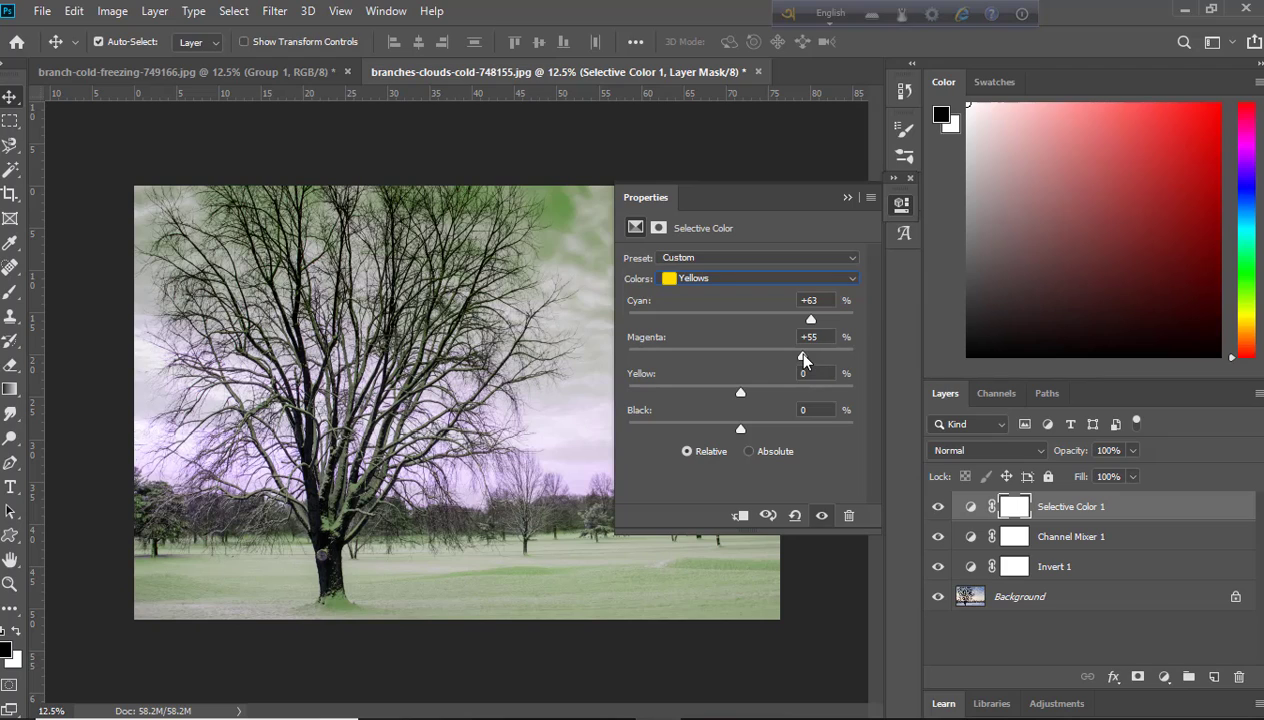
pyautogui.moveTo(740, 392)
pyautogui.mouseDown()
pyautogui.moveTo(758, 390)
pyautogui.moveTo(640, 401)
pyautogui.mouseUp()
pyautogui.moveTo(742, 430)
pyautogui.mouseDown()
pyautogui.moveTo(638, 431)
pyautogui.moveTo(815, 435)
pyautogui.moveTo(705, 439)
pyautogui.moveTo(797, 451)
pyautogui.moveTo(629, 466)
pyautogui.moveTo(748, 466)
pyautogui.moveTo(862, 427)
pyautogui.mouseUp()
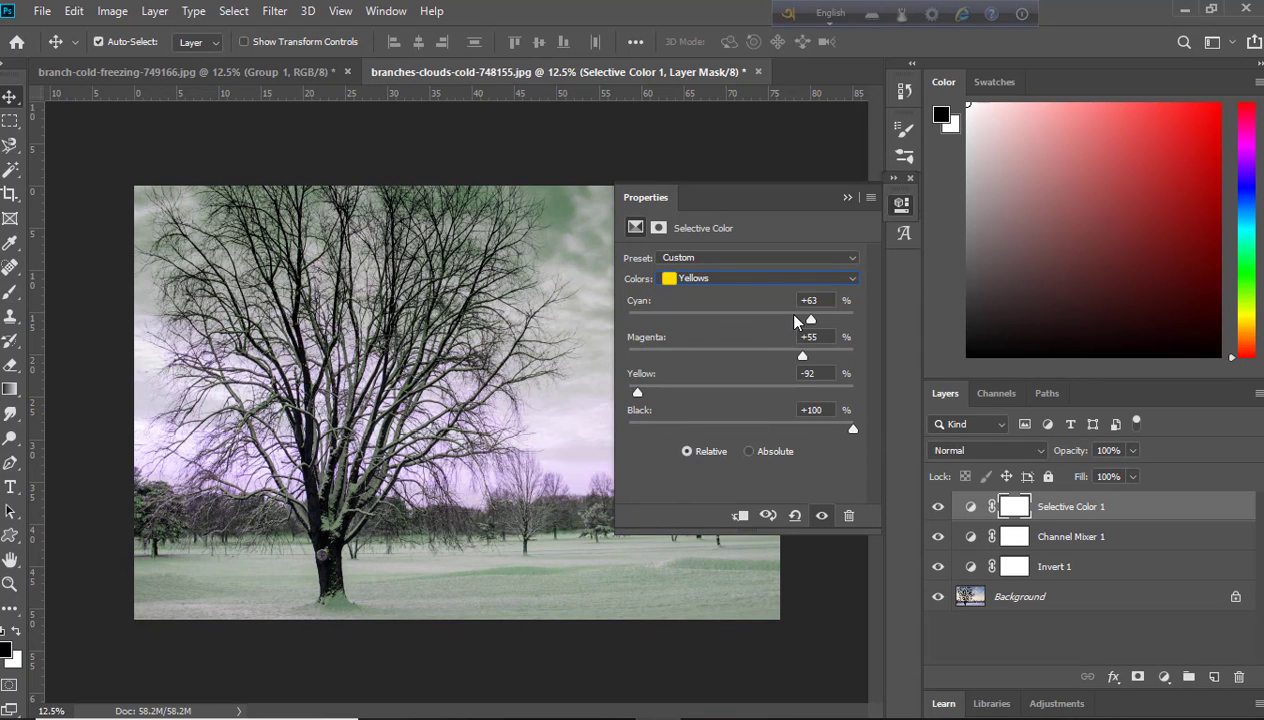
pyautogui.moveTo(810, 319); pyautogui.dragTo(862, 320)
pyautogui.moveTo(801, 357); pyautogui.dragTo(805, 357)
pyautogui.click(851, 280)
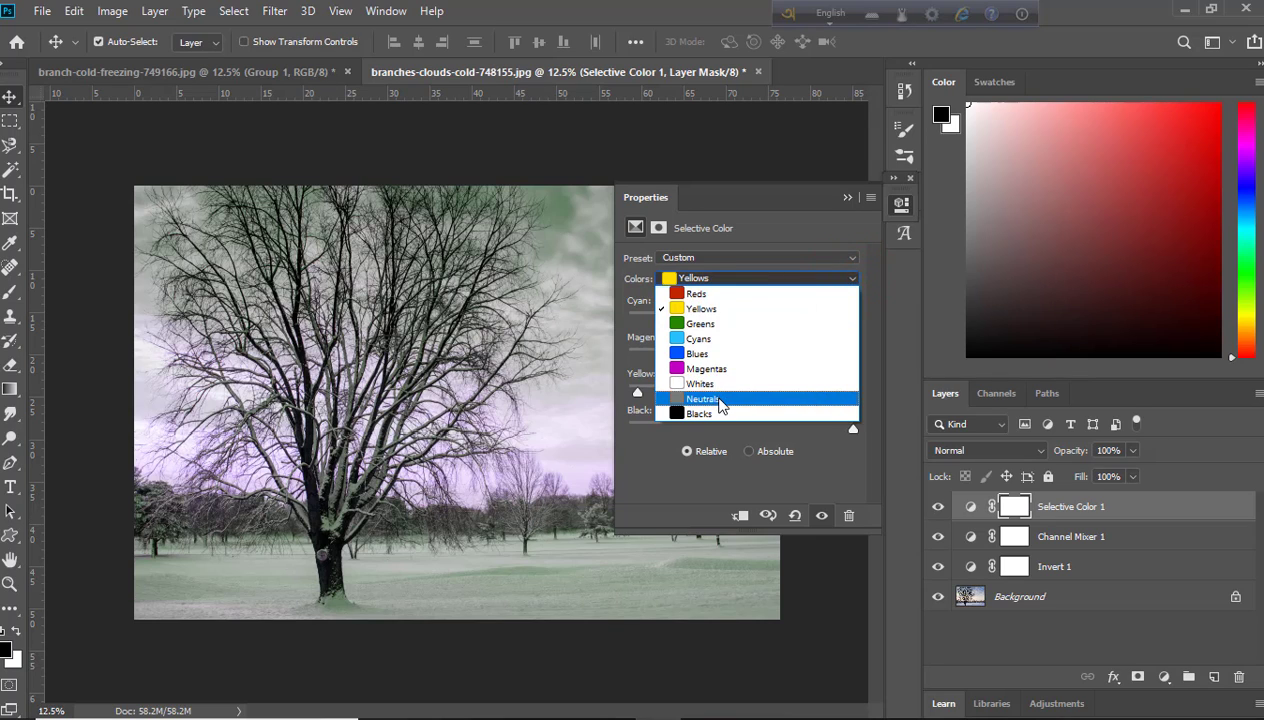
# - Set the Selective Color Neutrals to about Cyan +20 and Magenta +51
pyautogui.click(720, 401)
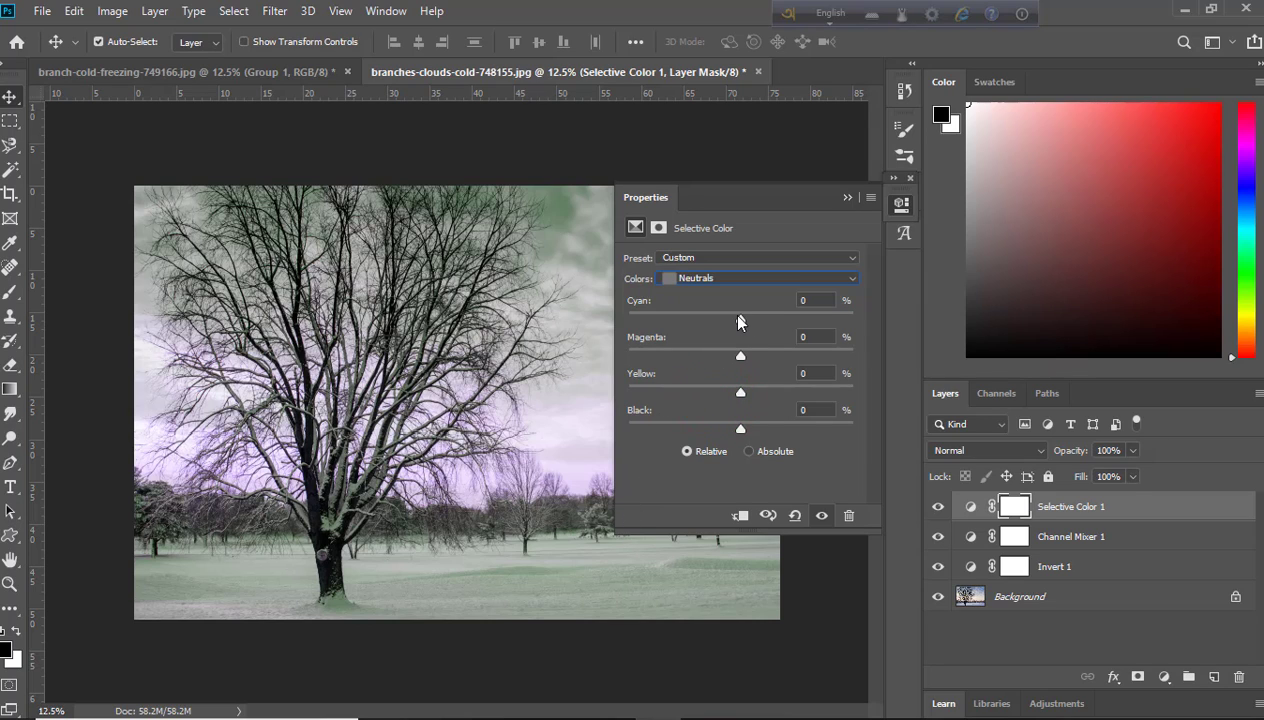
pyautogui.moveTo(740, 319); pyautogui.dragTo(795, 320)
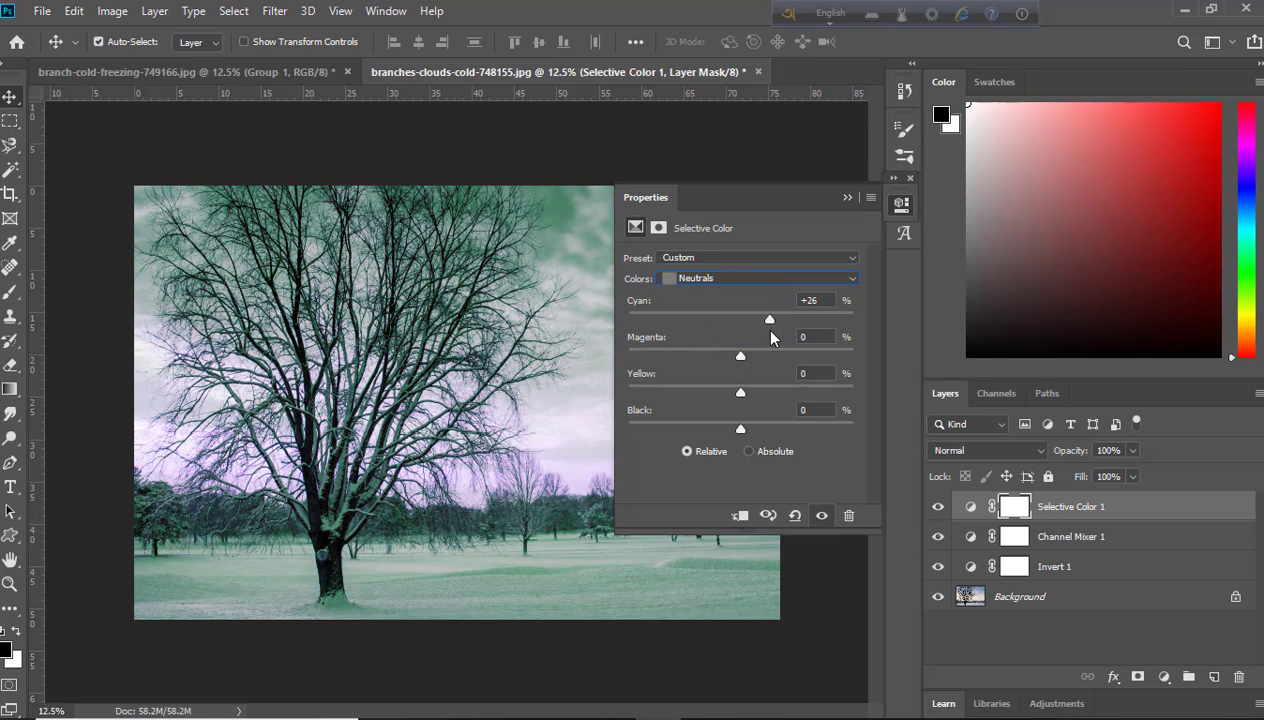
pyautogui.moveTo(771, 333); pyautogui.dragTo(759, 336)
pyautogui.moveTo(760, 344); pyautogui.dragTo(765, 344)
pyautogui.moveTo(740, 356); pyautogui.dragTo(804, 362)
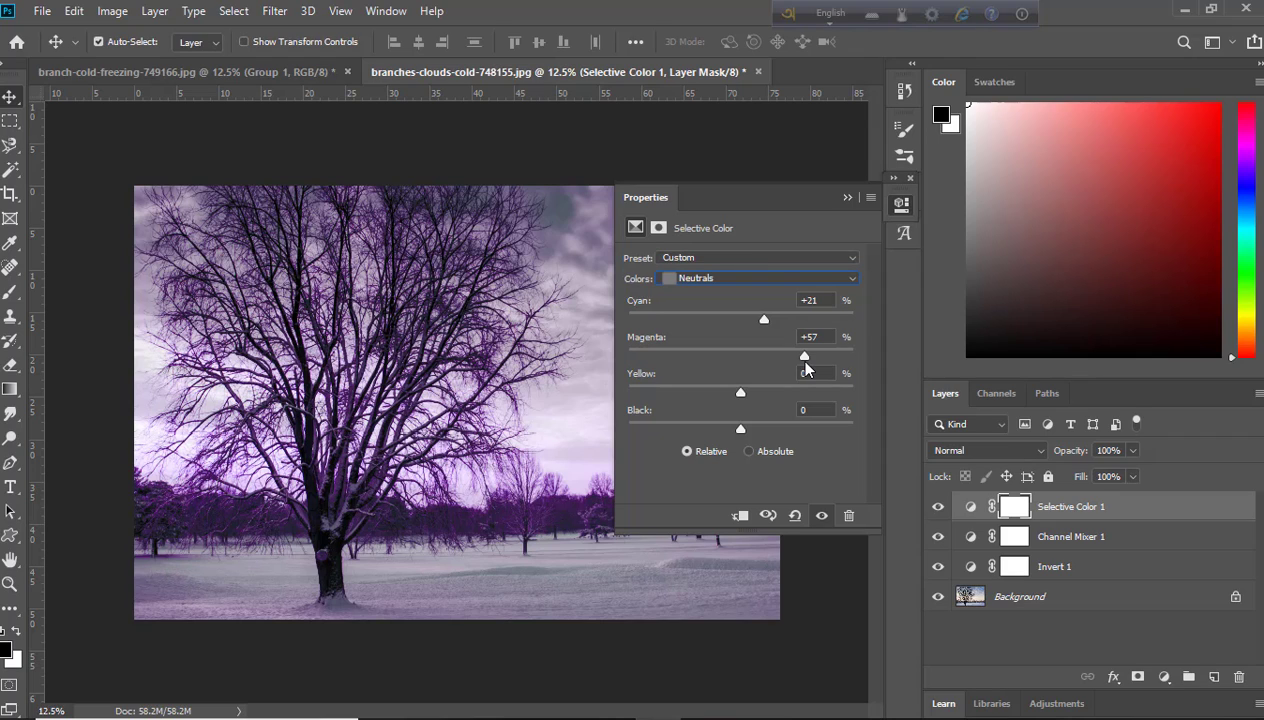
pyautogui.moveTo(806, 370); pyautogui.dragTo(807, 370)
pyautogui.moveTo(807, 370); pyautogui.dragTo(799, 373)
pyautogui.moveTo(763, 319)
pyautogui.mouseDown()
pyautogui.moveTo(804, 319)
pyautogui.moveTo(828, 337)
pyautogui.moveTo(806, 342)
pyautogui.moveTo(794, 323)
pyautogui.mouseUp()
pyautogui.moveTo(765, 322); pyautogui.dragTo(763, 326)
# - Lower the Neutrals Black to about -38 and collapse the Properties panel
pyautogui.moveTo(740, 429); pyautogui.dragTo(707, 430)
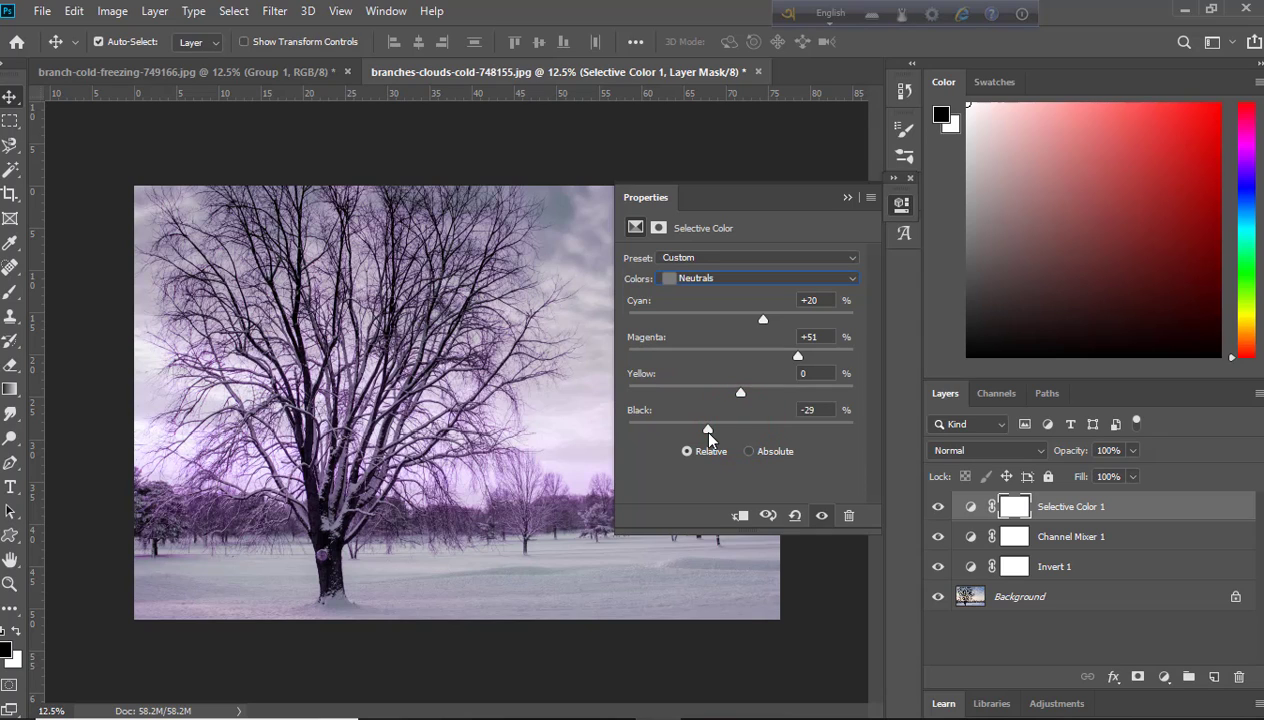
pyautogui.moveTo(708, 432); pyautogui.dragTo(700, 434)
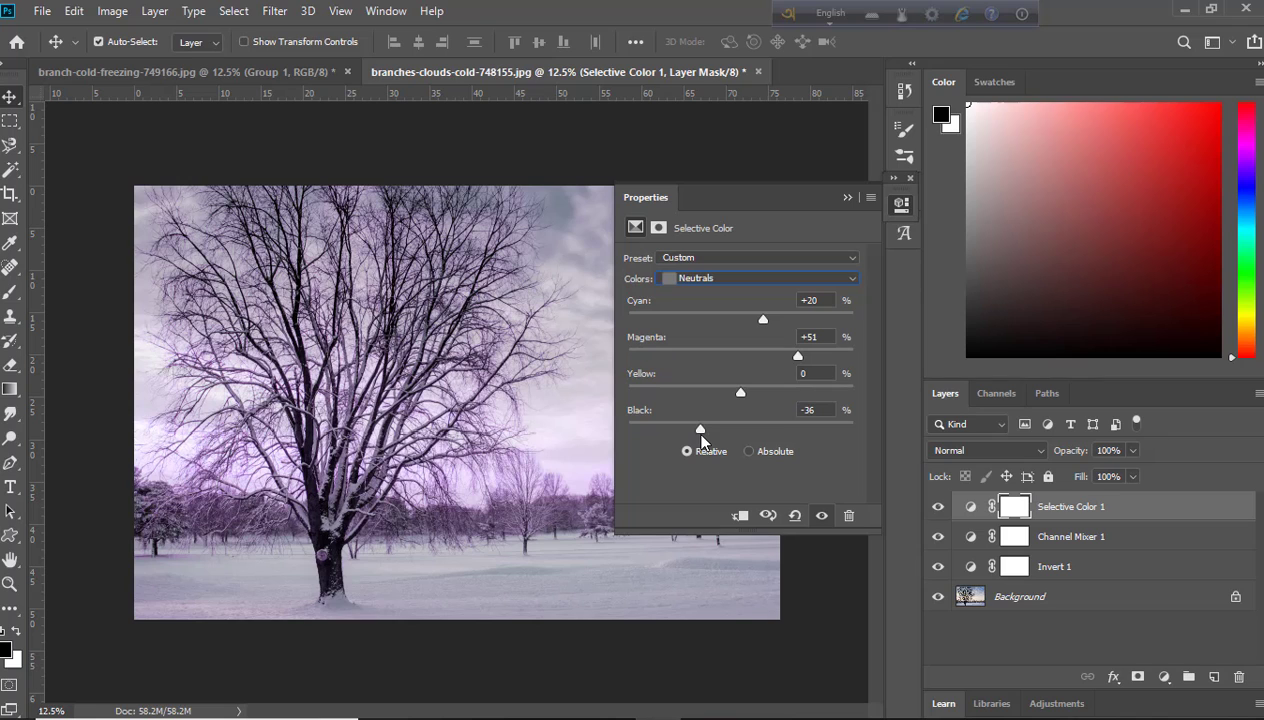
pyautogui.moveTo(700, 436)
pyautogui.mouseDown()
pyautogui.moveTo(708, 452)
pyautogui.moveTo(703, 443)
pyautogui.mouseUp()
pyautogui.click(846, 199)
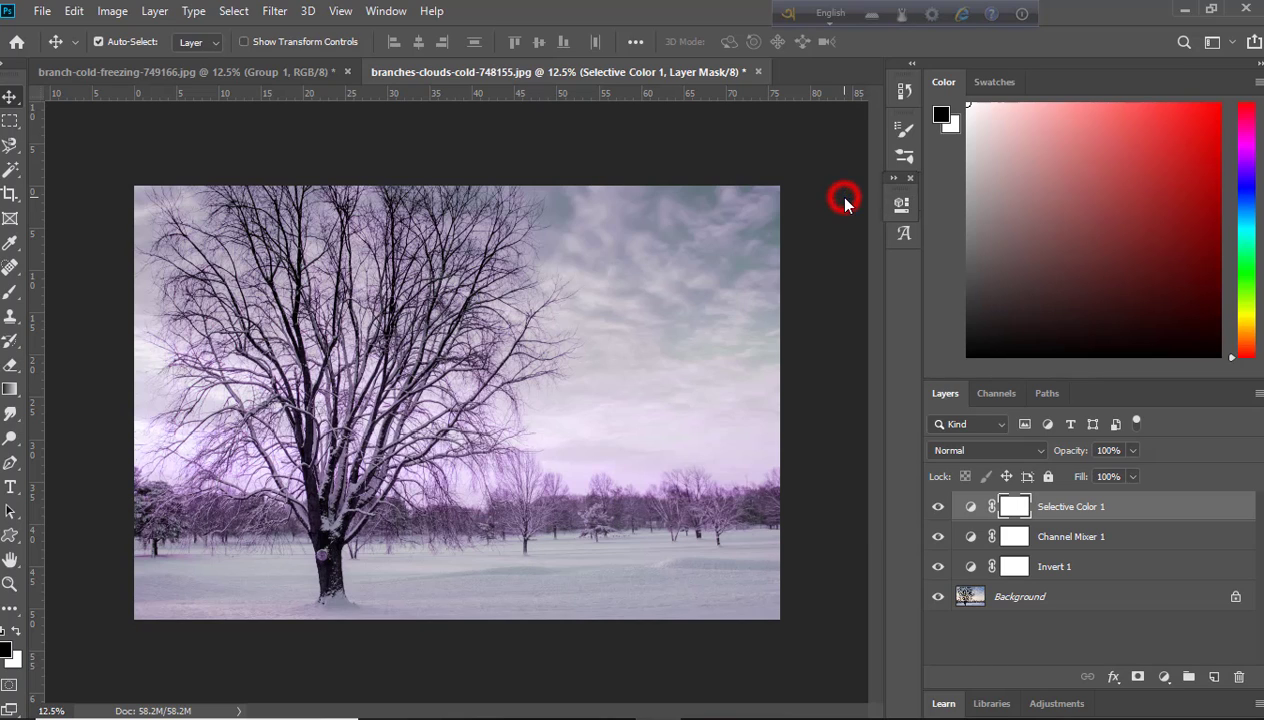
# - Add a Curves 1 adjustment layer on top of the stack
pyautogui.click(1164, 677)
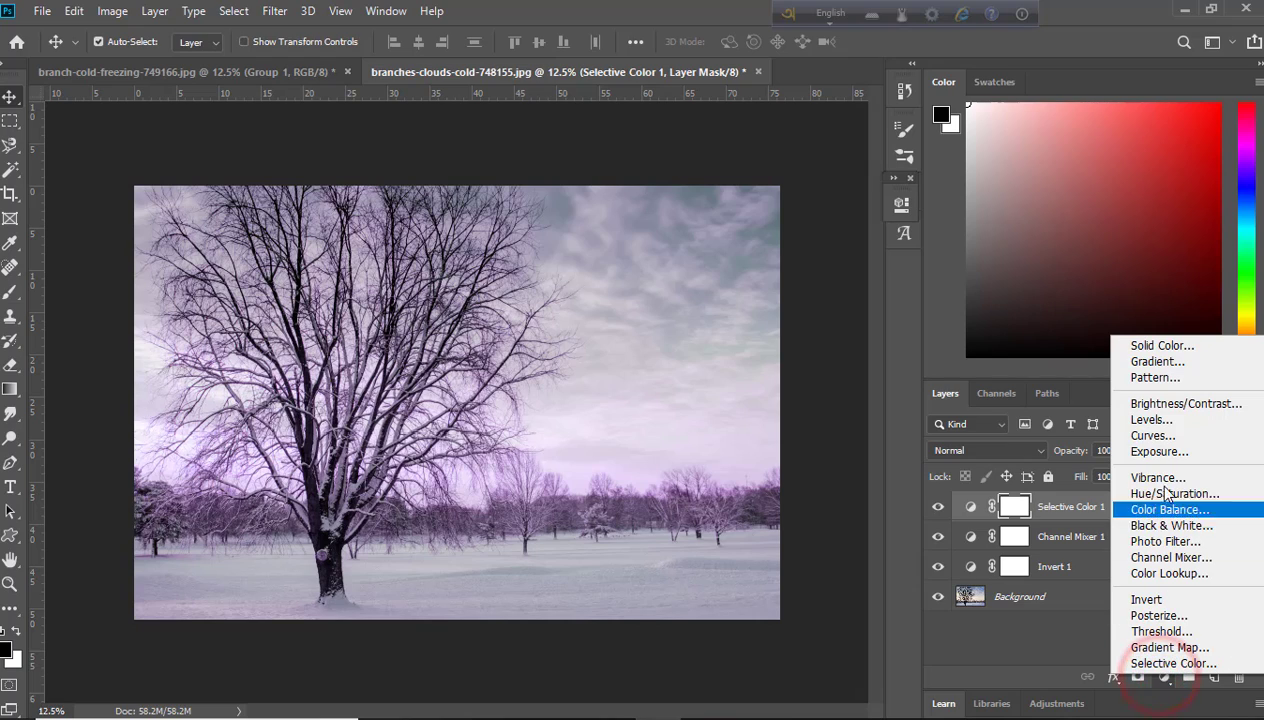
pyautogui.click(1187, 432)
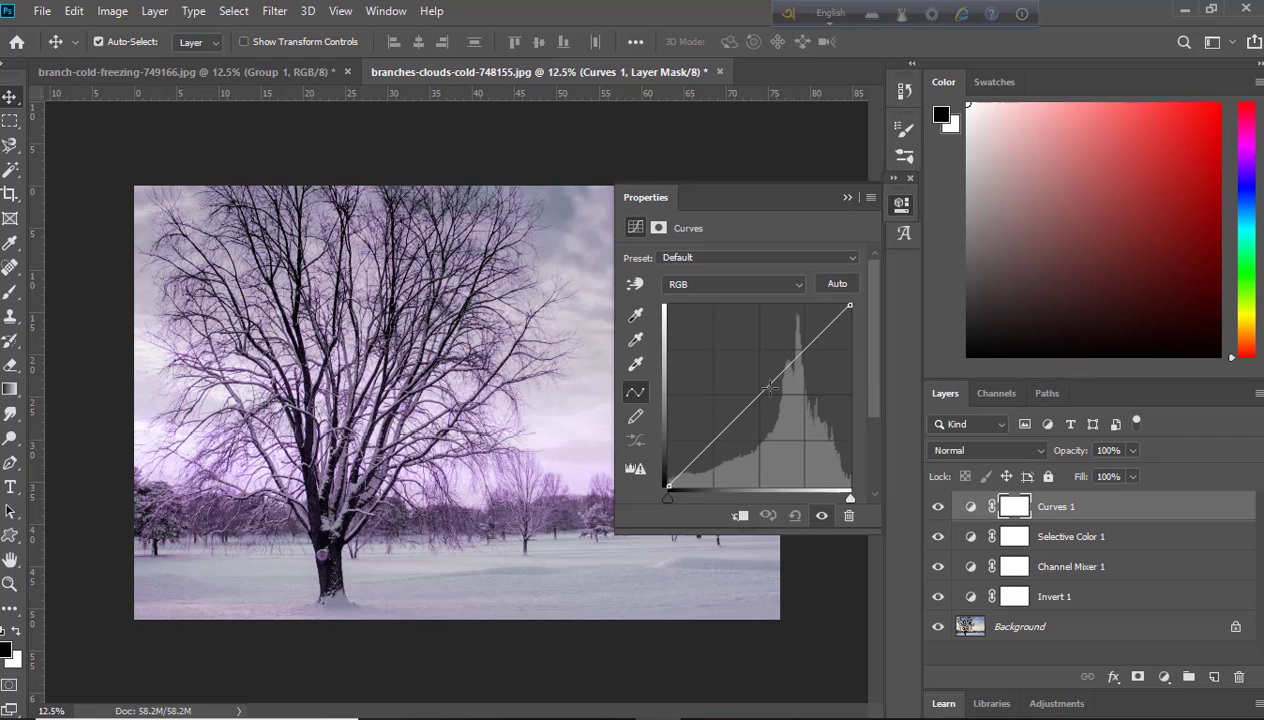
pyautogui.scroll(-3, 822, 447)
pyautogui.scroll(-1, 822, 447)
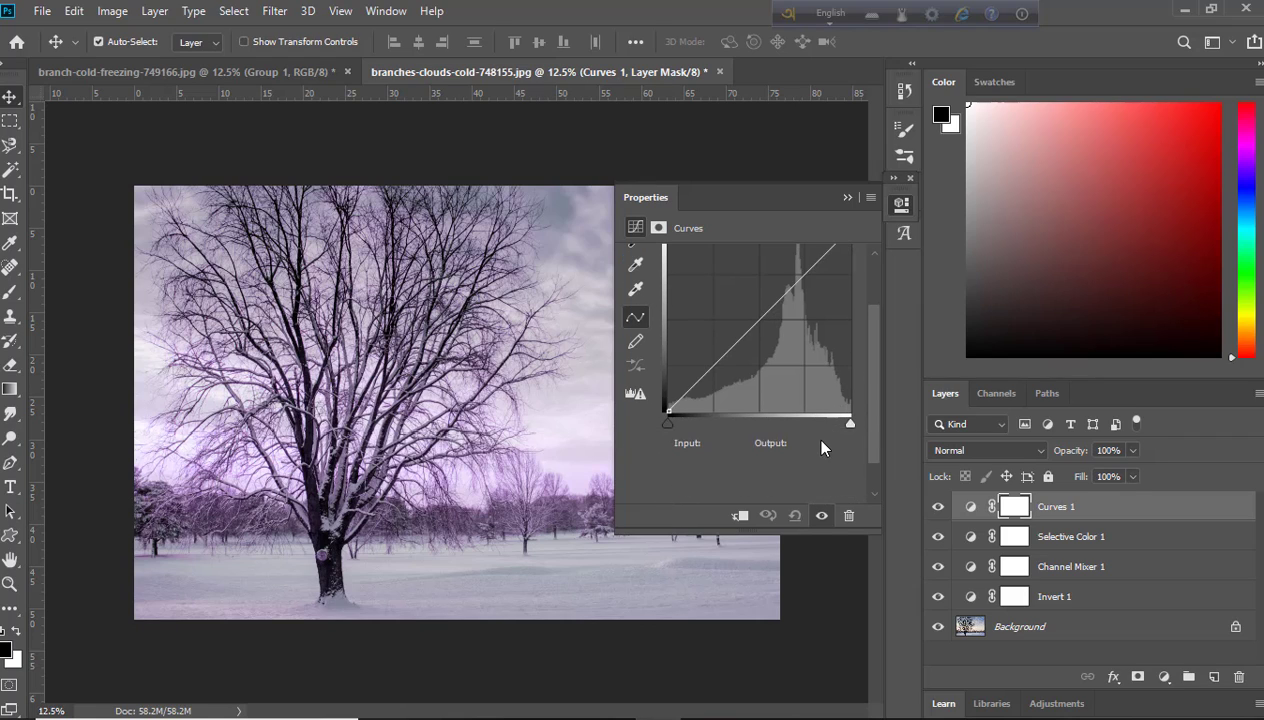
pyautogui.scroll(3, 822, 447)
pyautogui.scroll(1, 822, 447)
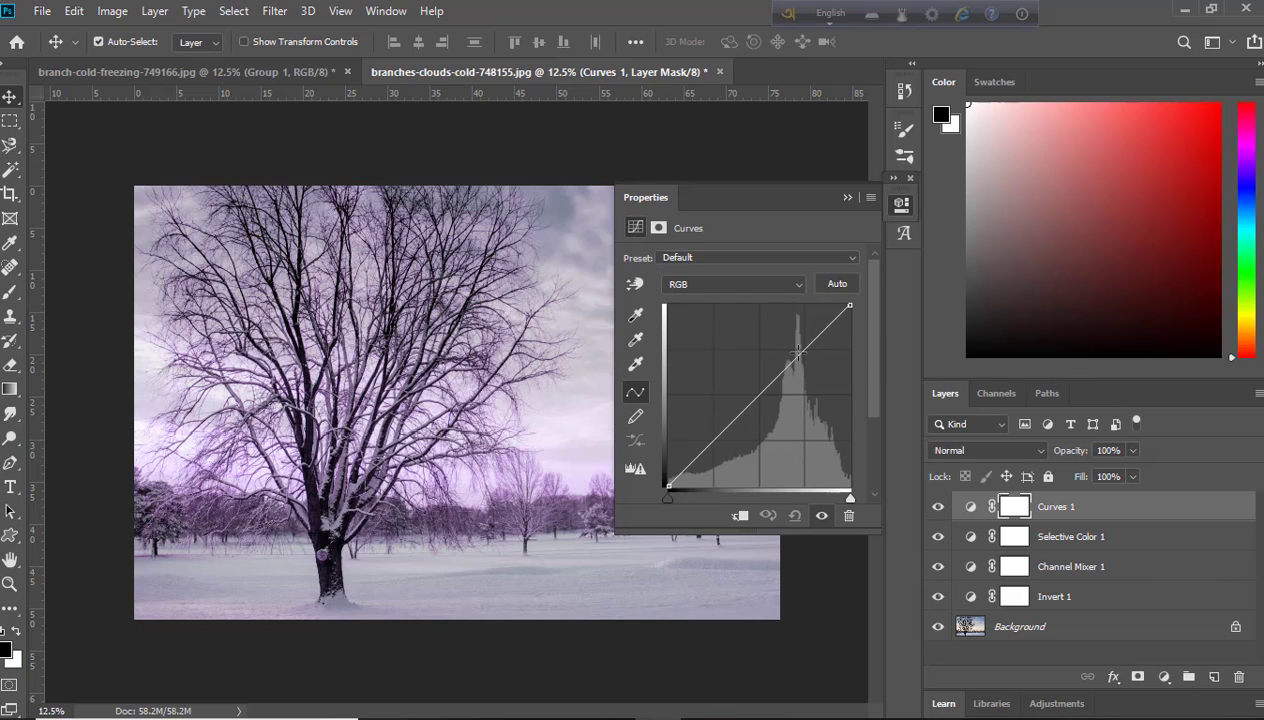
# - Bend the RGB curve into an S-shape and move the white point inward for contrast
pyautogui.moveTo(798, 352)
pyautogui.mouseDown()
pyautogui.moveTo(814, 364)
pyautogui.moveTo(791, 343)
pyautogui.moveTo(808, 338)
pyautogui.mouseUp()
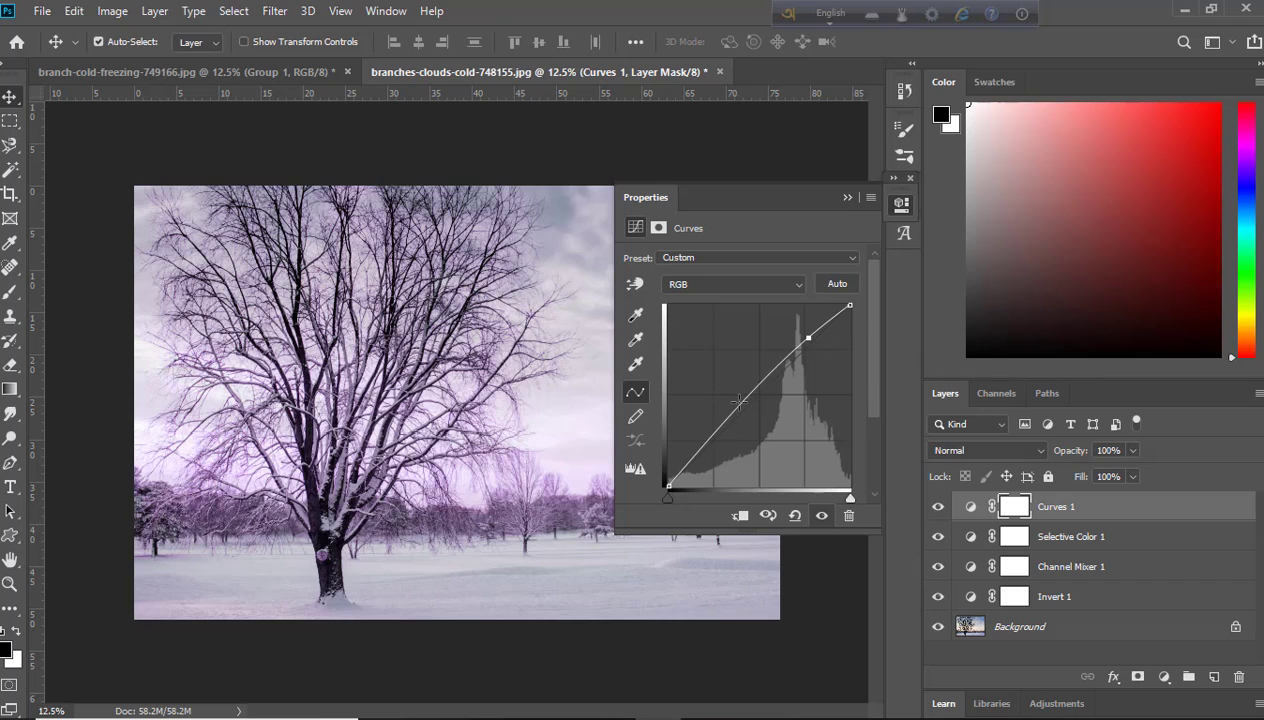
pyautogui.moveTo(739, 401); pyautogui.dragTo(745, 411)
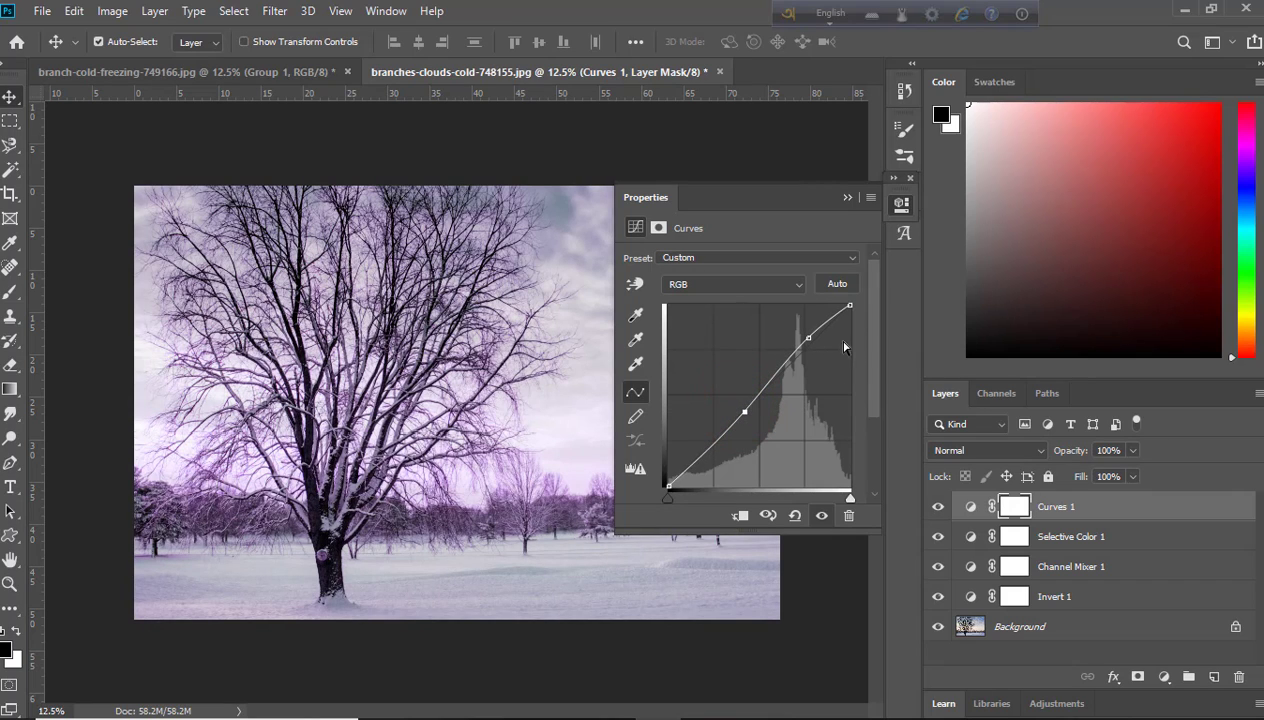
pyautogui.moveTo(848, 500)
pyautogui.mouseDown()
pyautogui.moveTo(821, 505)
pyautogui.moveTo(844, 515)
pyautogui.mouseUp()
pyautogui.moveTo(745, 412)
pyautogui.mouseDown()
pyautogui.moveTo(755, 421)
pyautogui.moveTo(744, 426)
pyautogui.mouseUp()
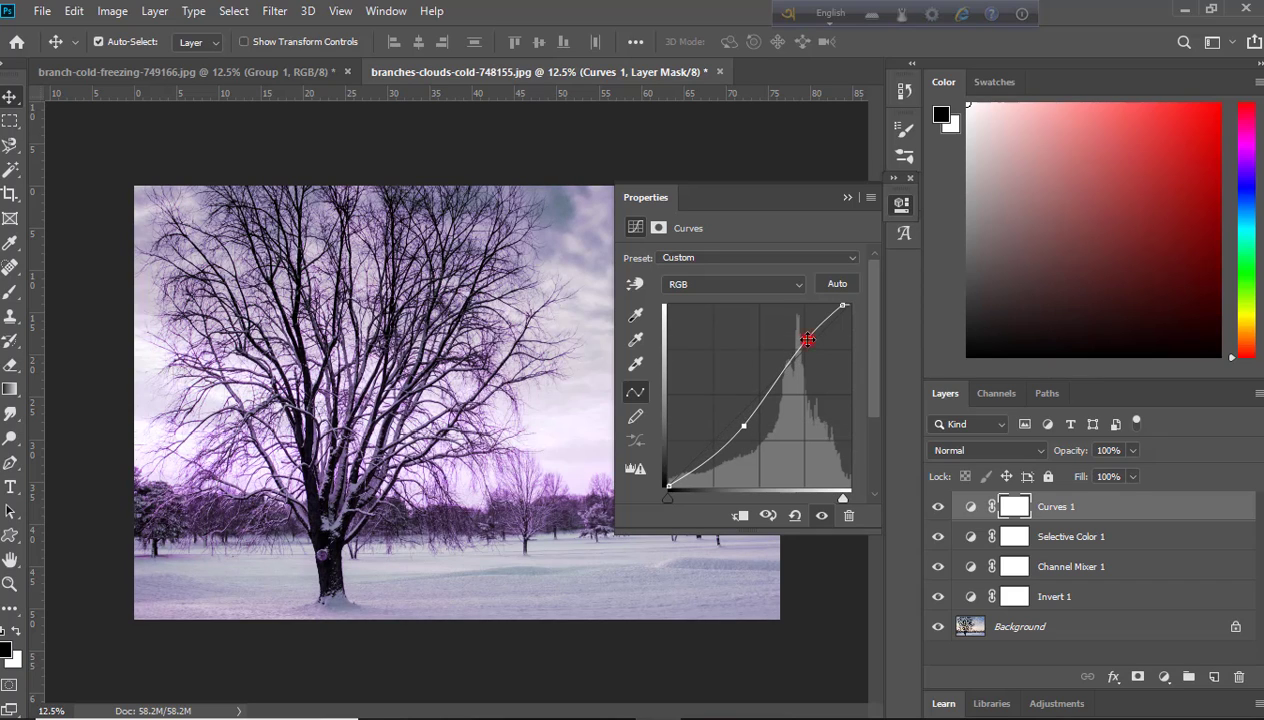
pyautogui.moveTo(807, 340); pyautogui.dragTo(808, 342)
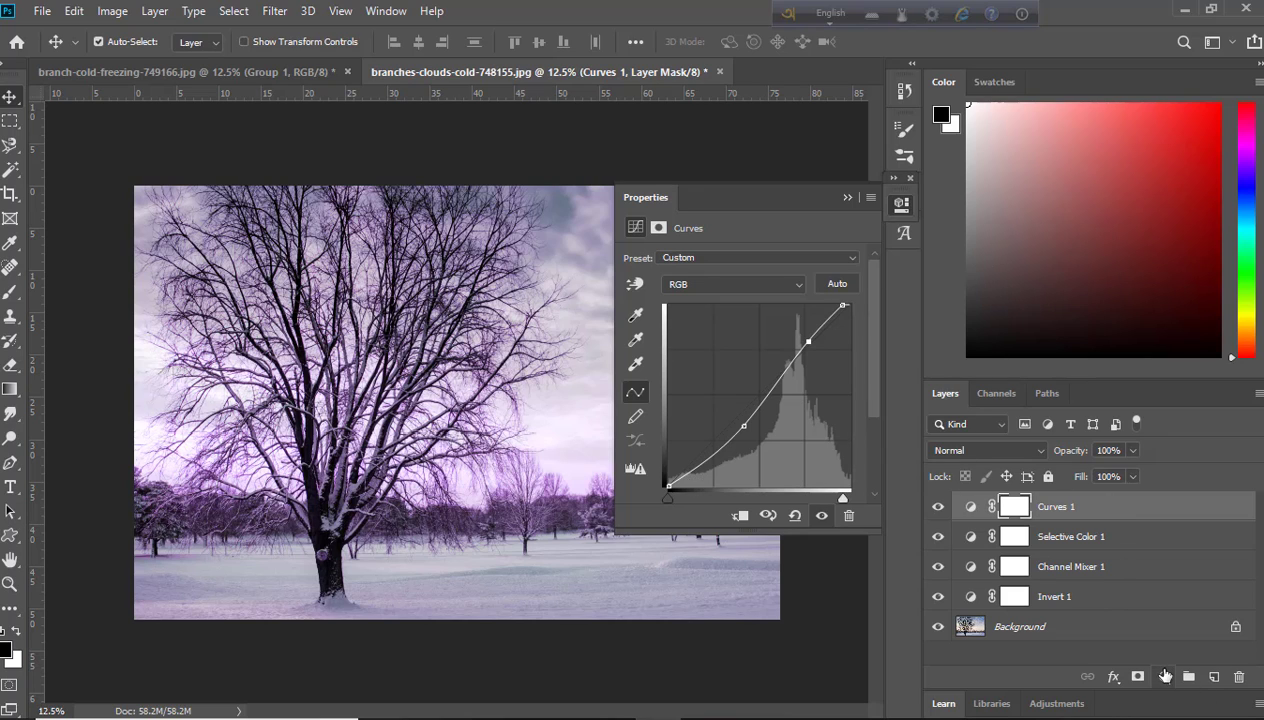
pyautogui.click(1163, 677)
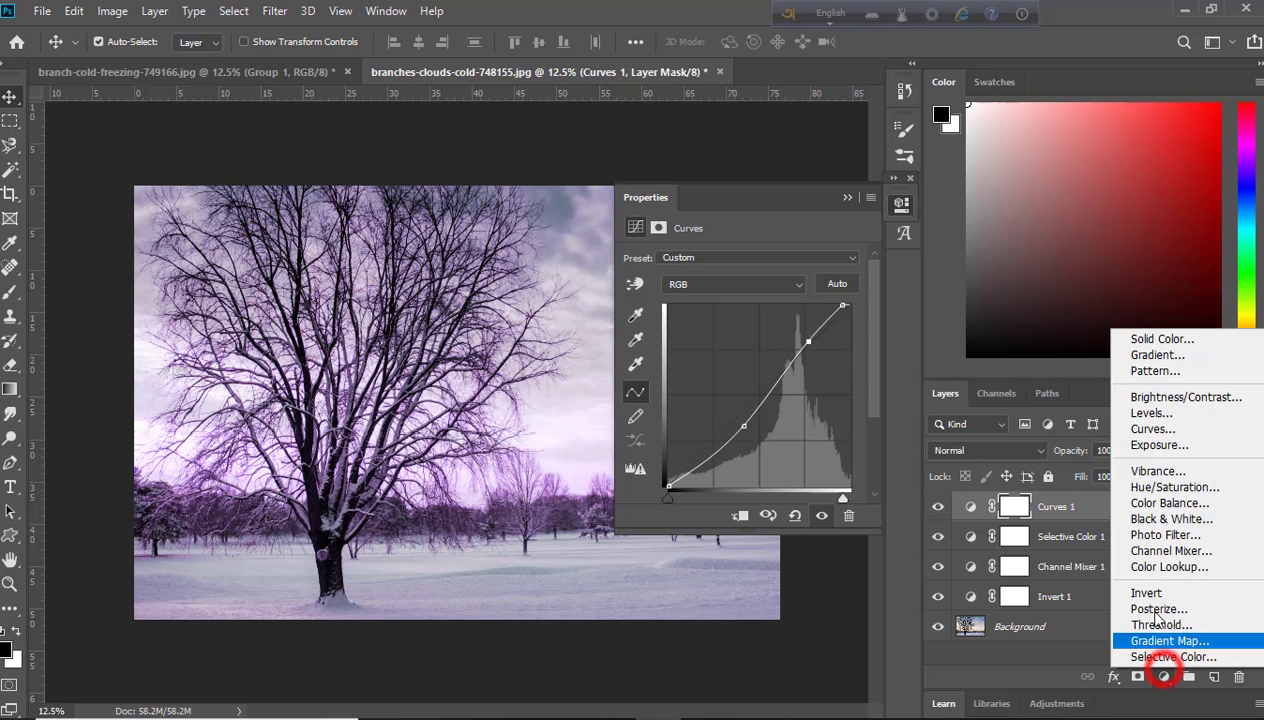
# - Add Curves 2, lowering the white point, raising the black point and darkening lower midtones
pyautogui.click(1150, 428)
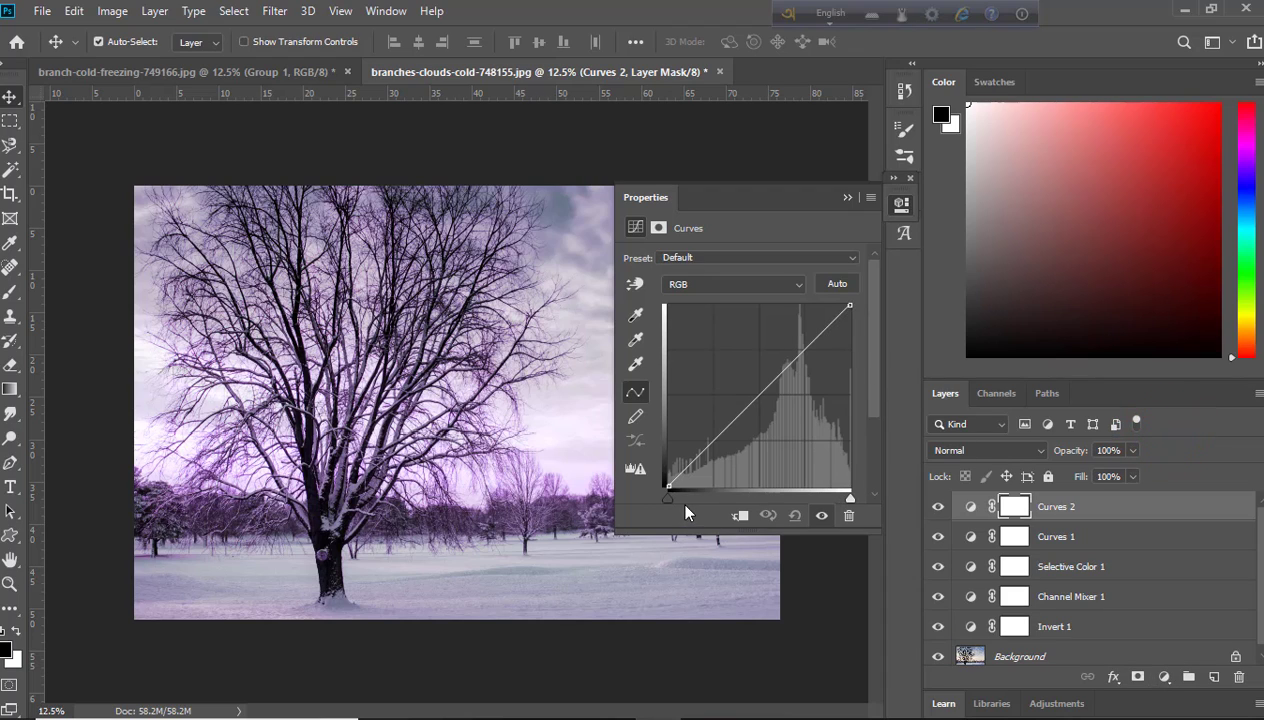
pyautogui.click(848, 307)
pyautogui.moveTo(848, 307); pyautogui.dragTo(848, 326)
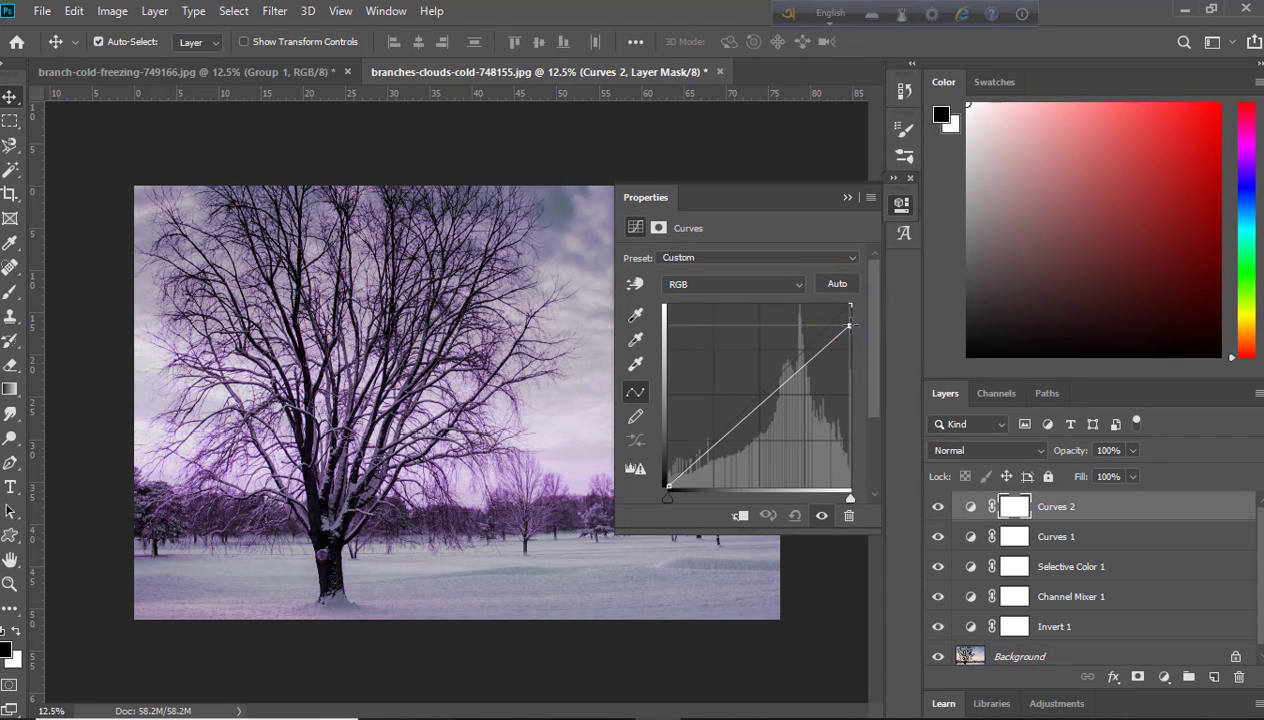
pyautogui.click(669, 485)
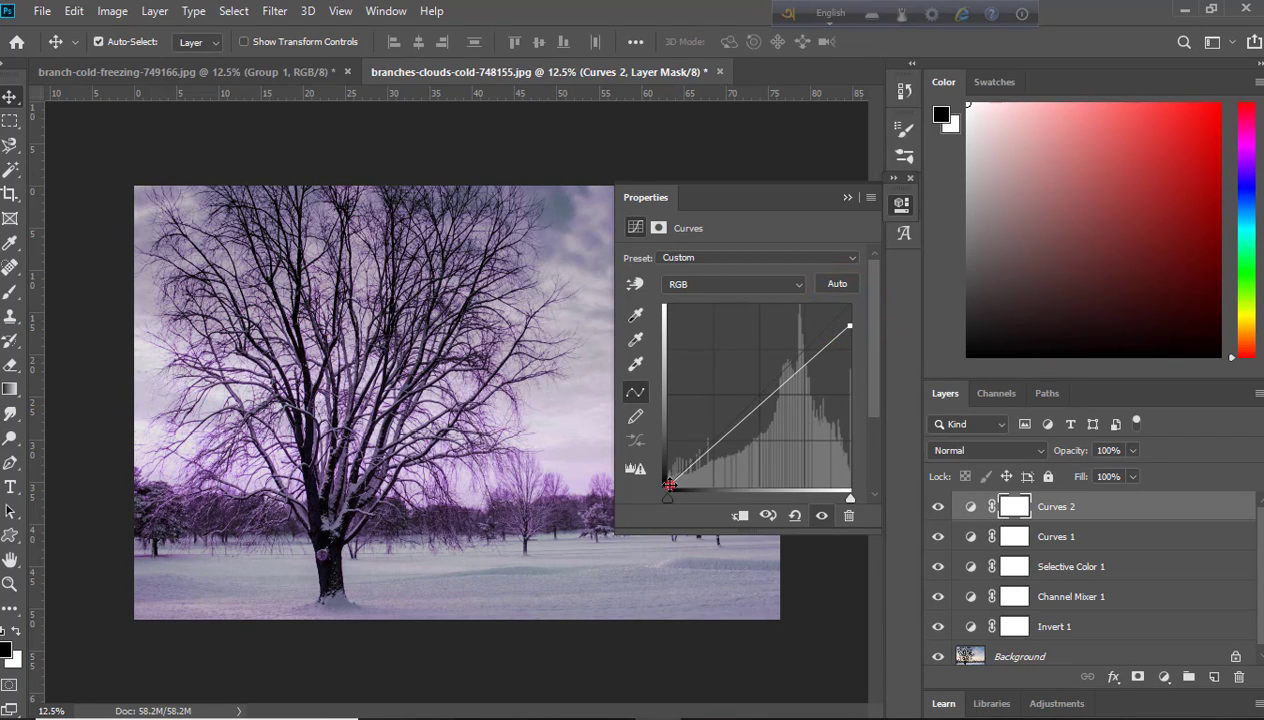
pyautogui.moveTo(669, 485); pyautogui.dragTo(666, 470)
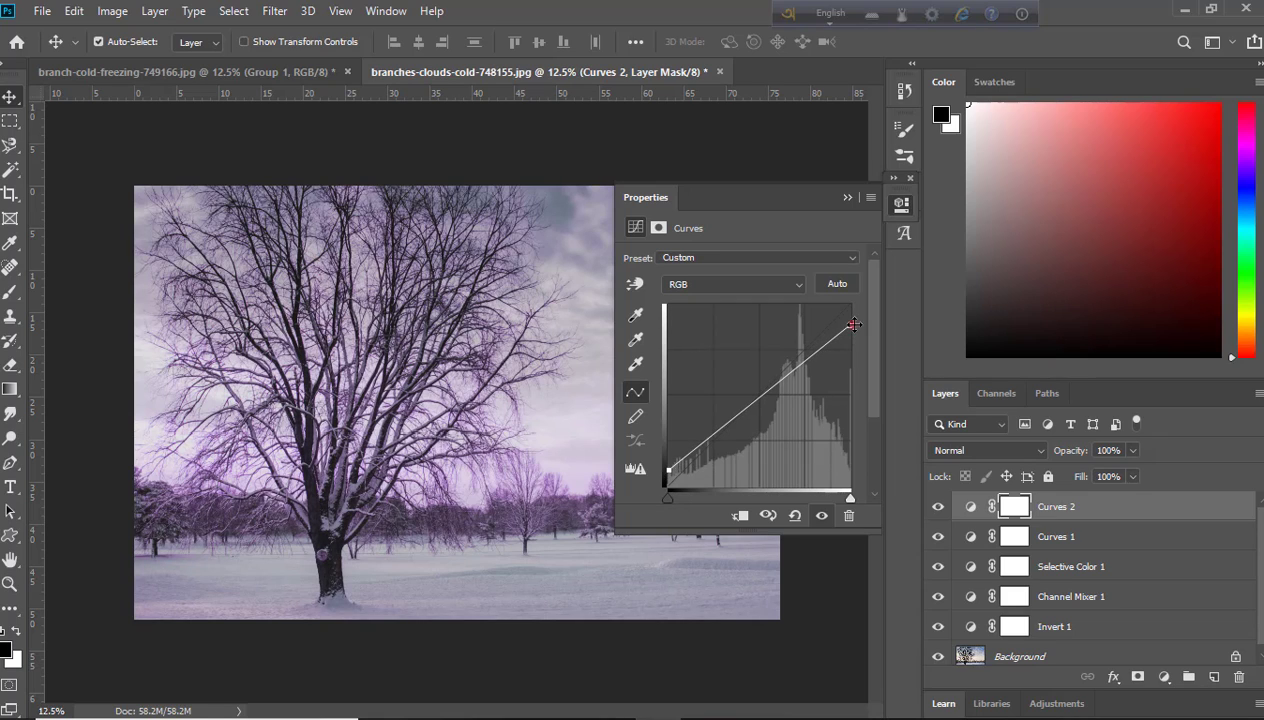
pyautogui.moveTo(849, 325); pyautogui.dragTo(851, 333)
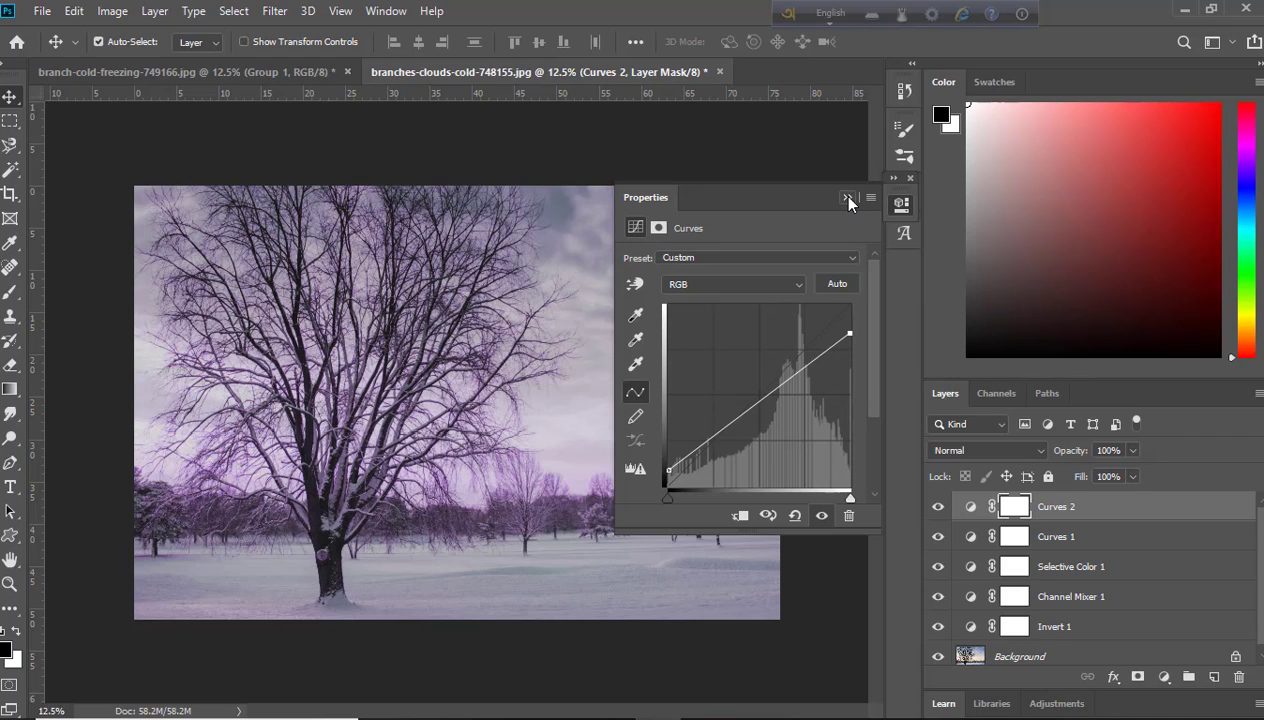
pyautogui.click(728, 427)
pyautogui.moveTo(728, 427); pyautogui.dragTo(735, 432)
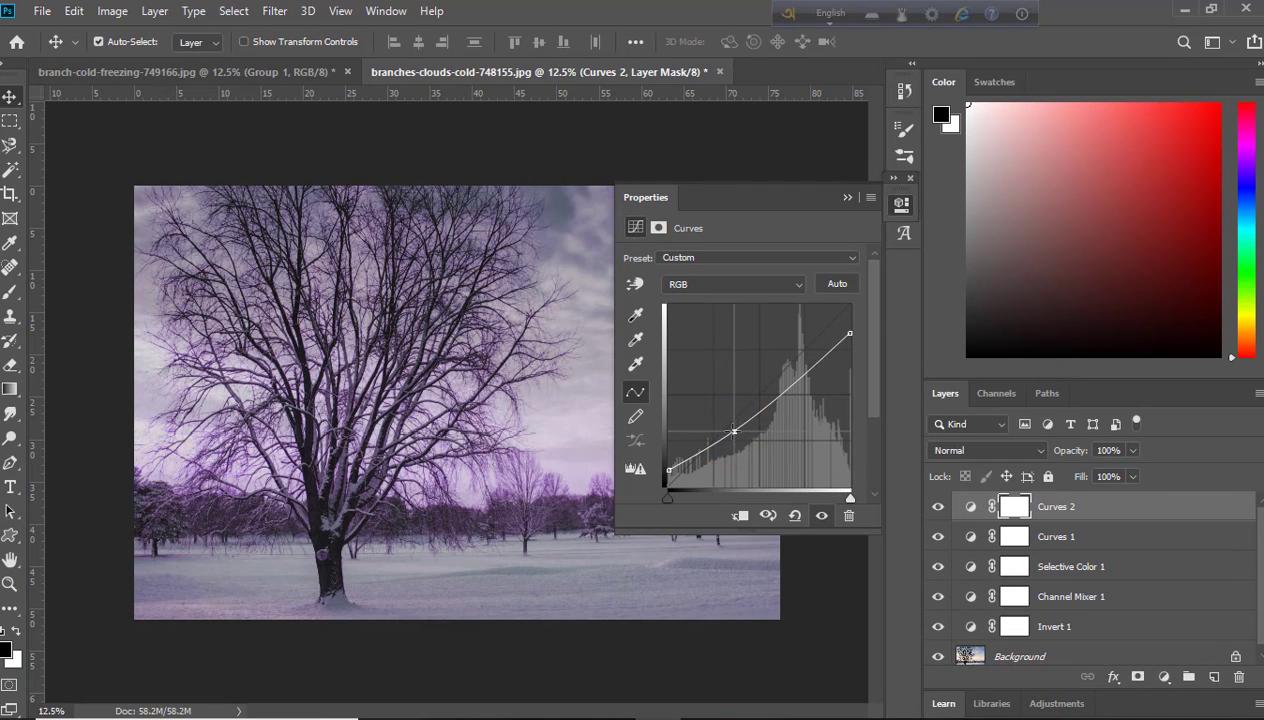
pyautogui.click(964, 522)
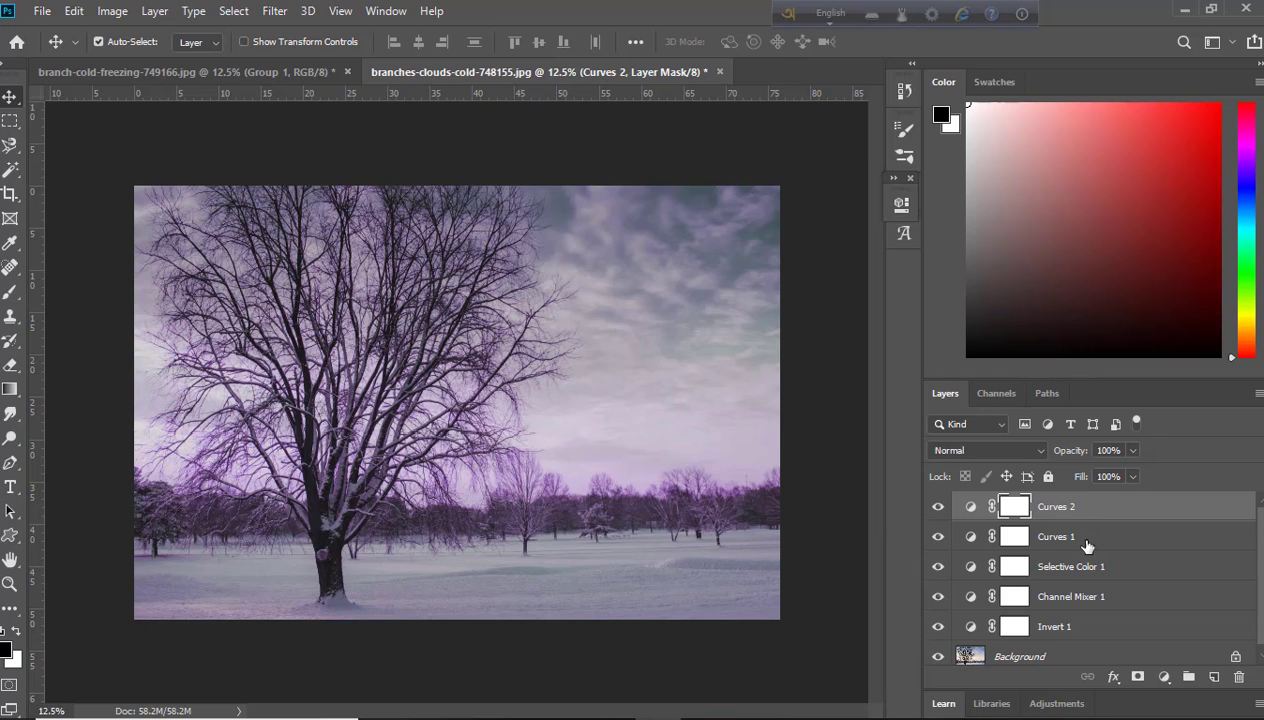
# - Add a Color Lookup 1 layer using LateSunset.3DL, blended in Luminosity mode
pyautogui.click(1166, 679)
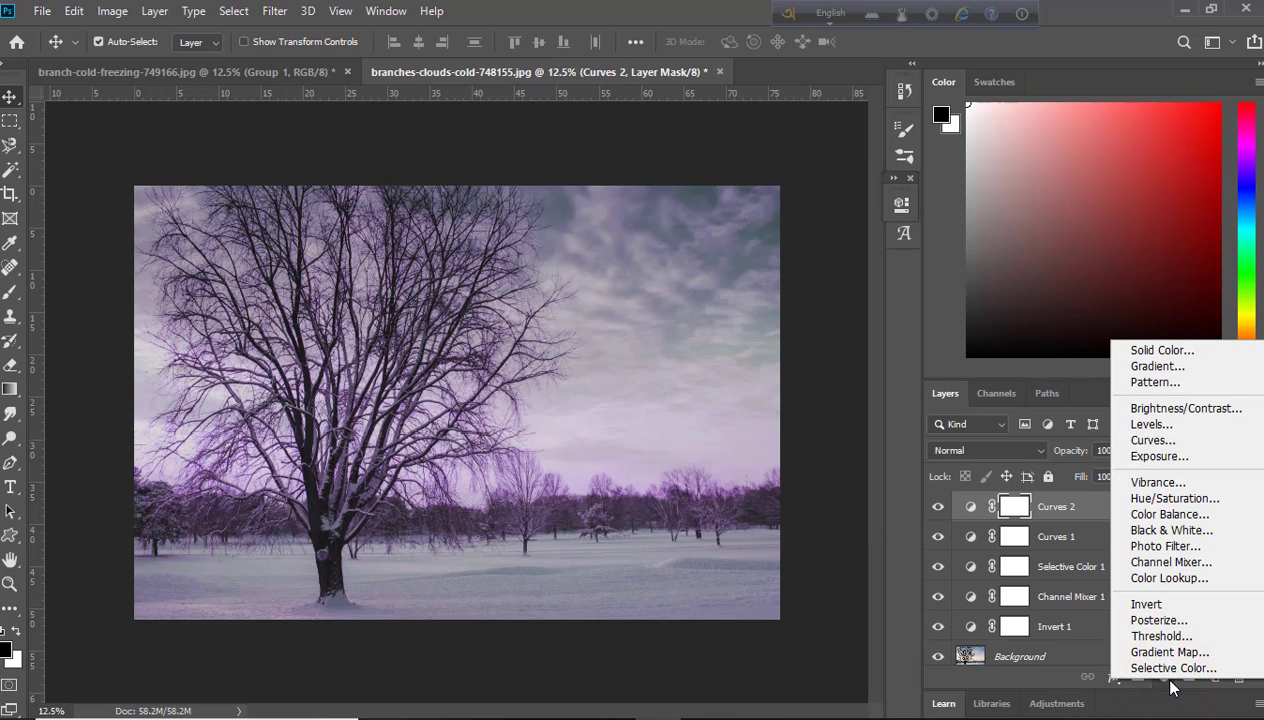
pyautogui.click(1168, 578)
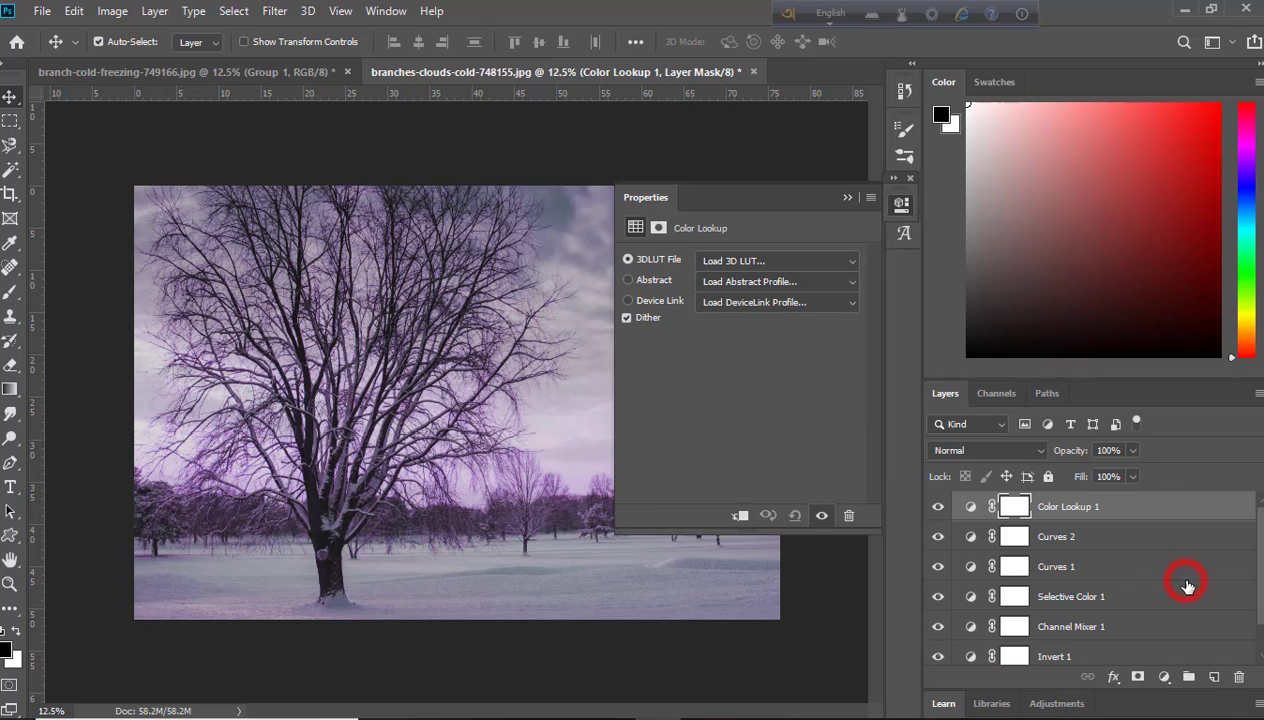
pyautogui.click(848, 263)
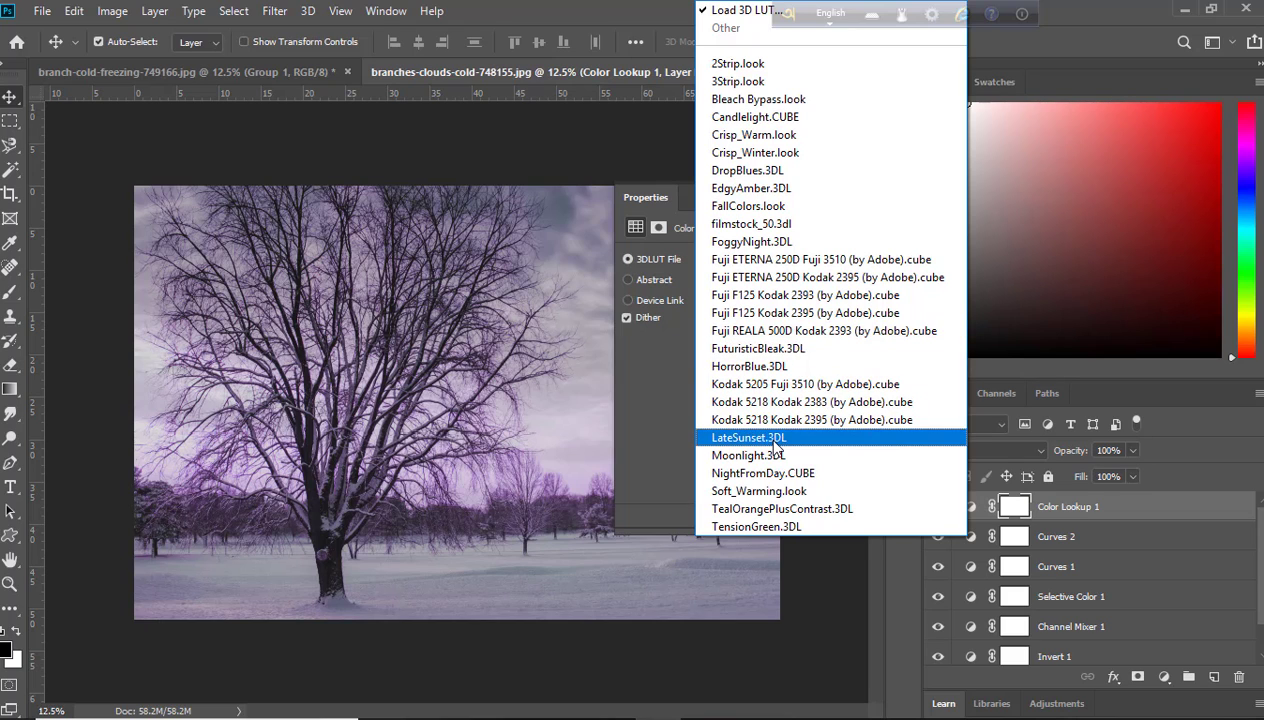
pyautogui.click(768, 438)
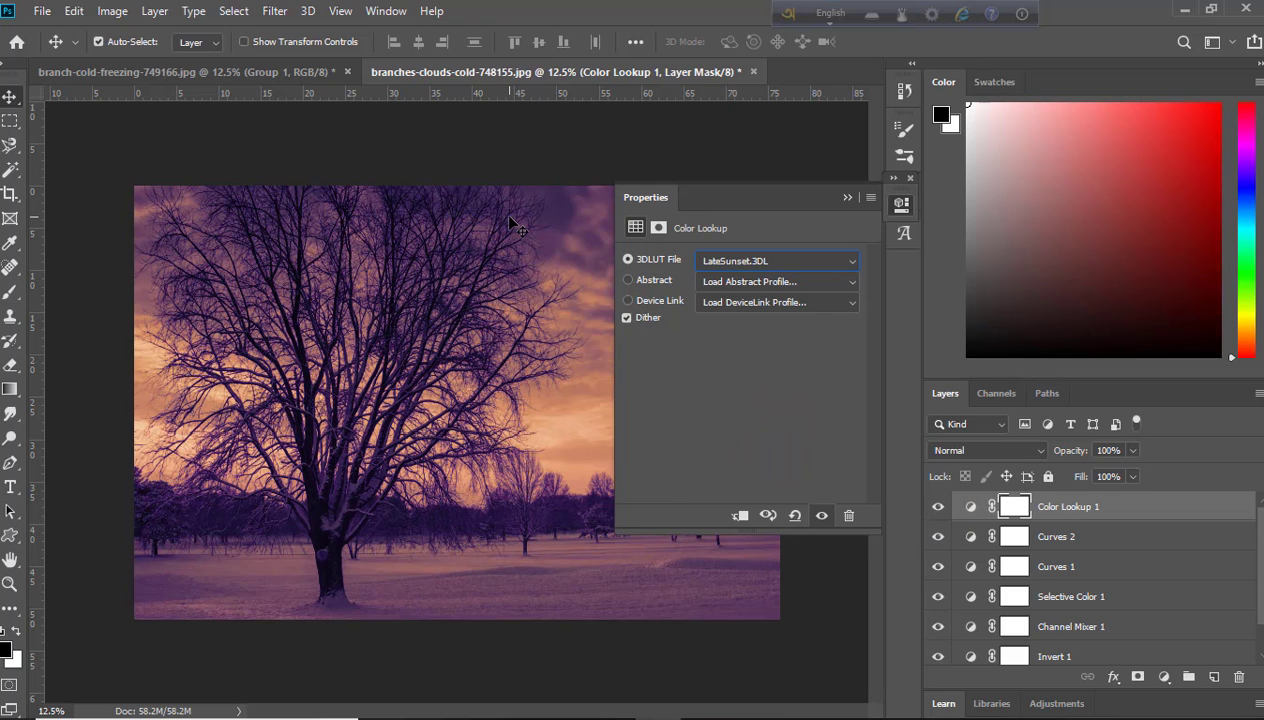
pyautogui.click(848, 197)
pyautogui.click(1037, 450)
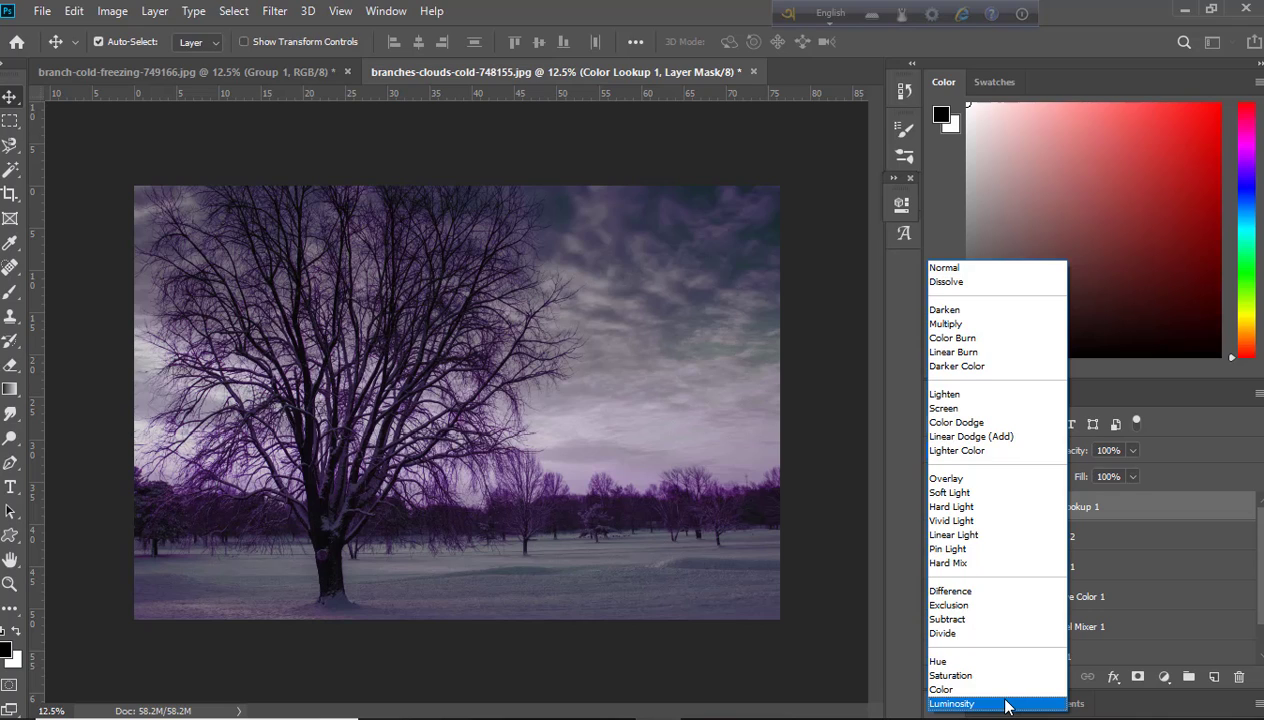
pyautogui.click(1006, 706)
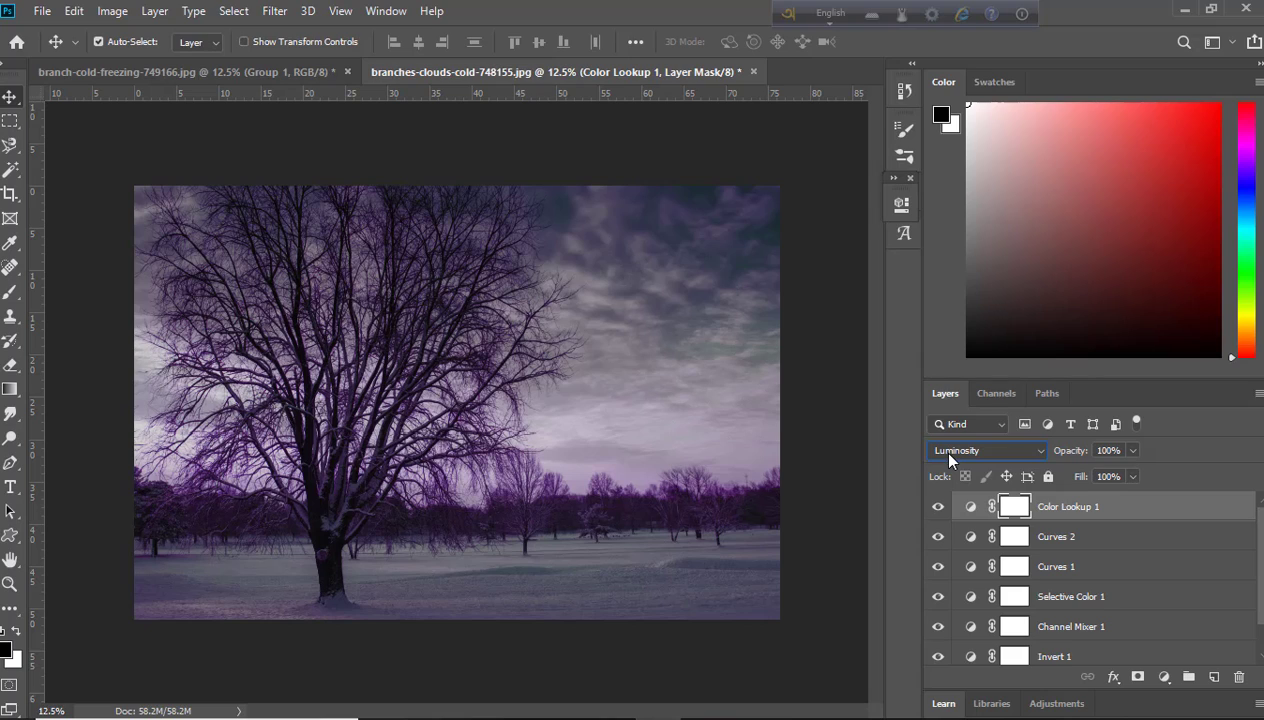
# - Add a Vibrance 1 layer, trying +30 before settling on Vibrance +40
pyautogui.click(1163, 678)
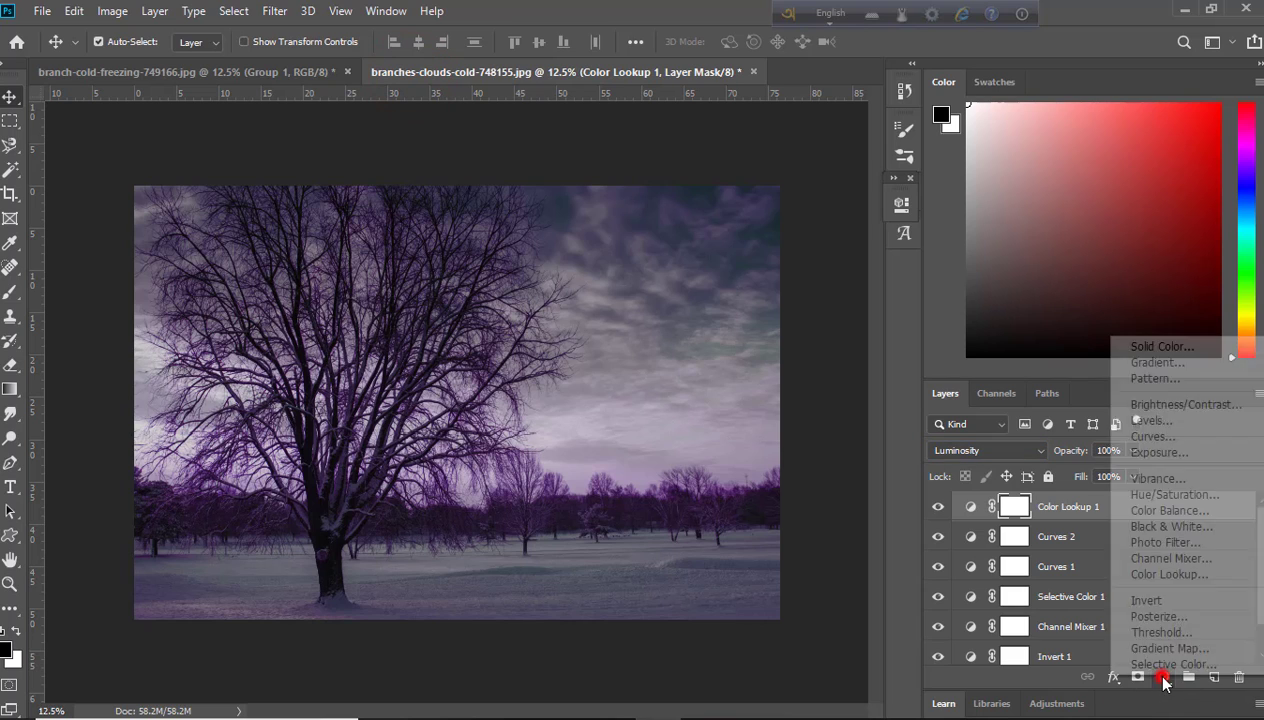
pyautogui.click(1157, 478)
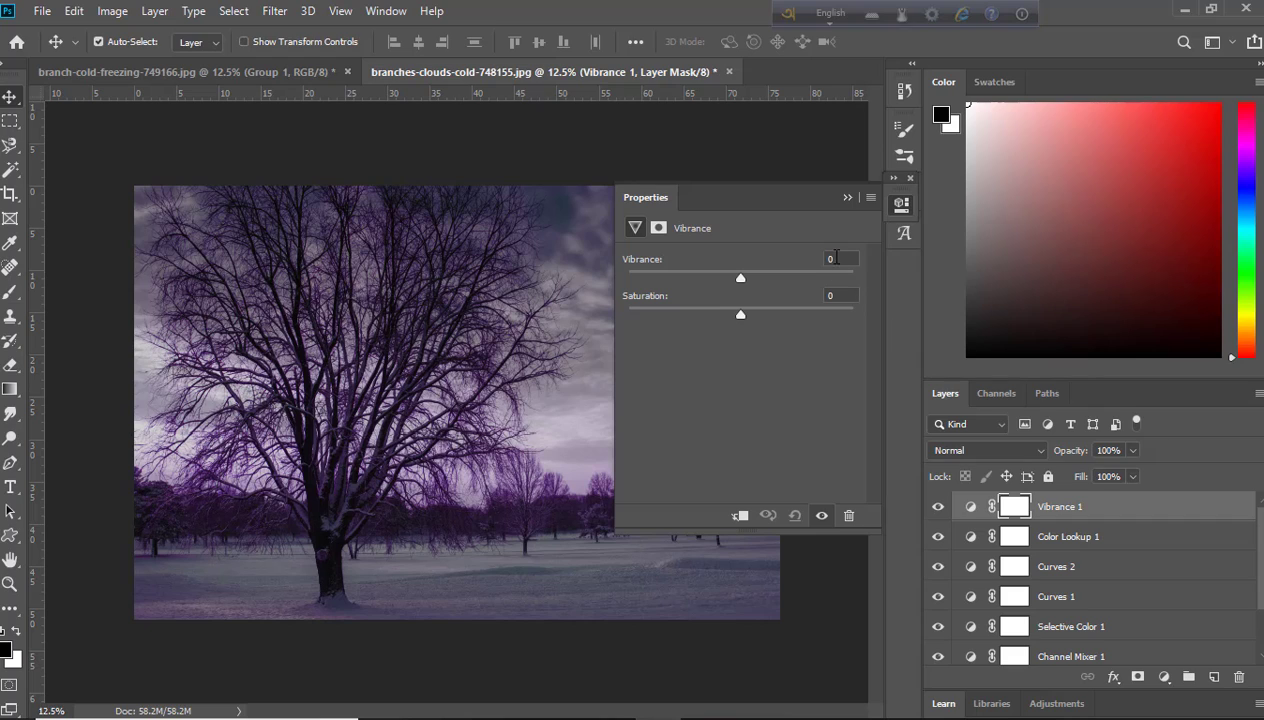
pyautogui.click(841, 257)
pyautogui.write('30')
pyautogui.press('Return')
pyautogui.click(838, 259)
pyautogui.write('40')
pyautogui.press('Return')
pyautogui.click(846, 197)
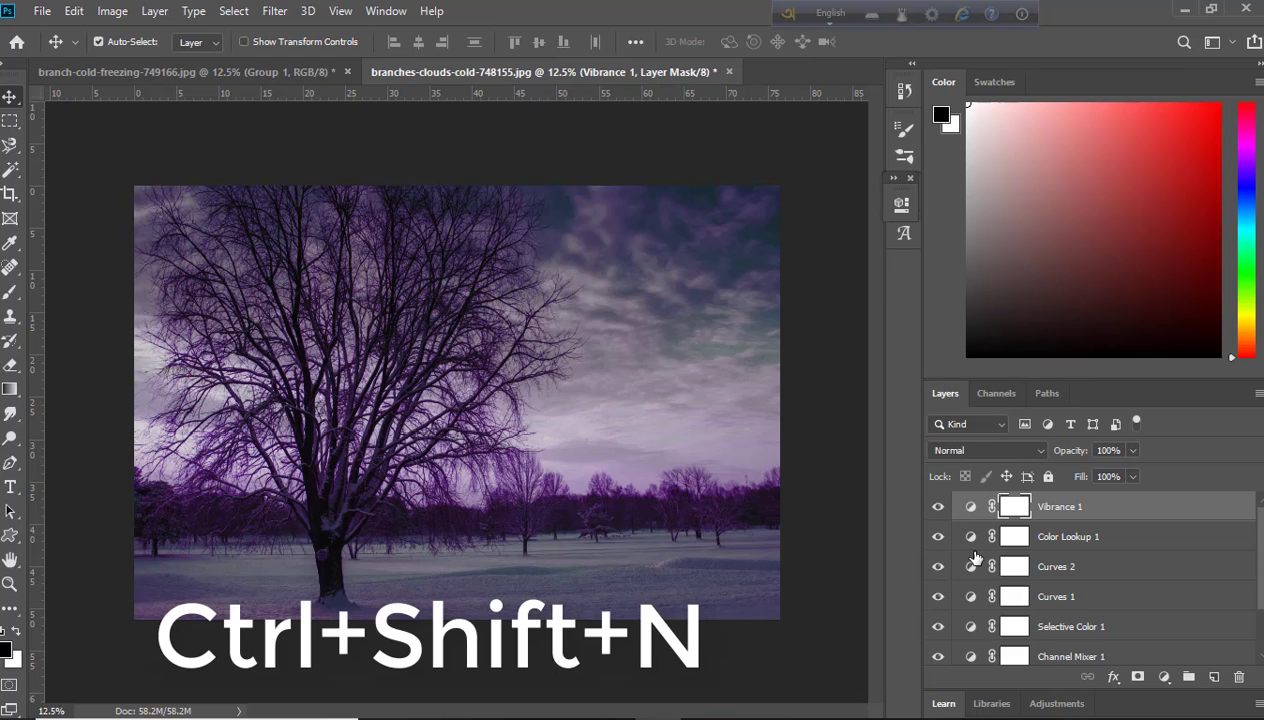
# - Add a new top layer named 'green' in Overlay mode, filled with overlay-neutral 50% gray
pyautogui.hotkey('ctrl', 'shift', 'n')
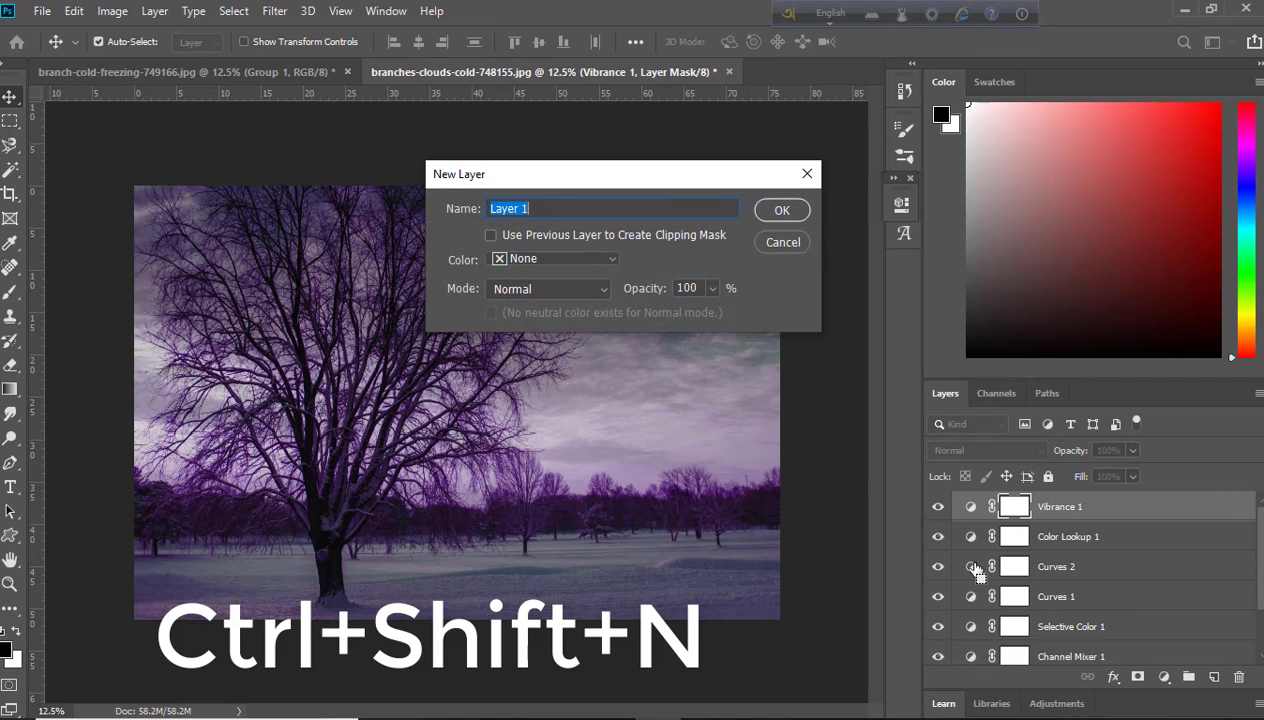
pyautogui.click(599, 290)
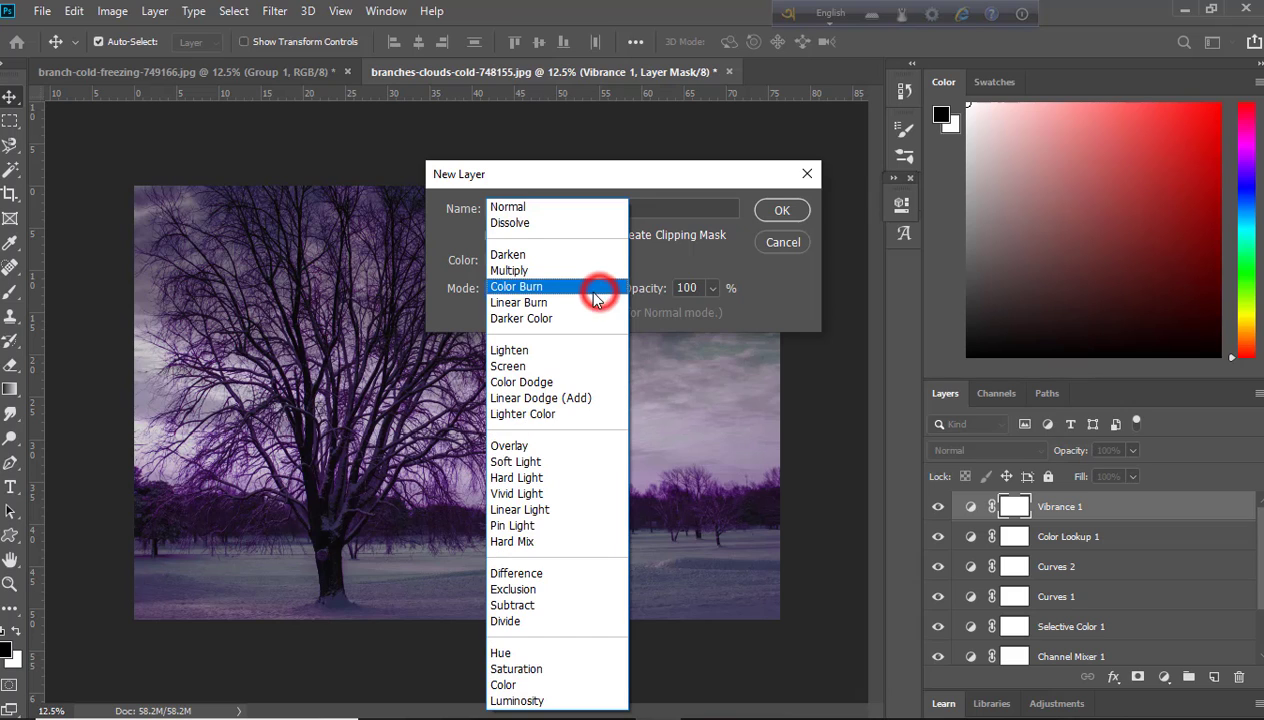
pyautogui.click(522, 446)
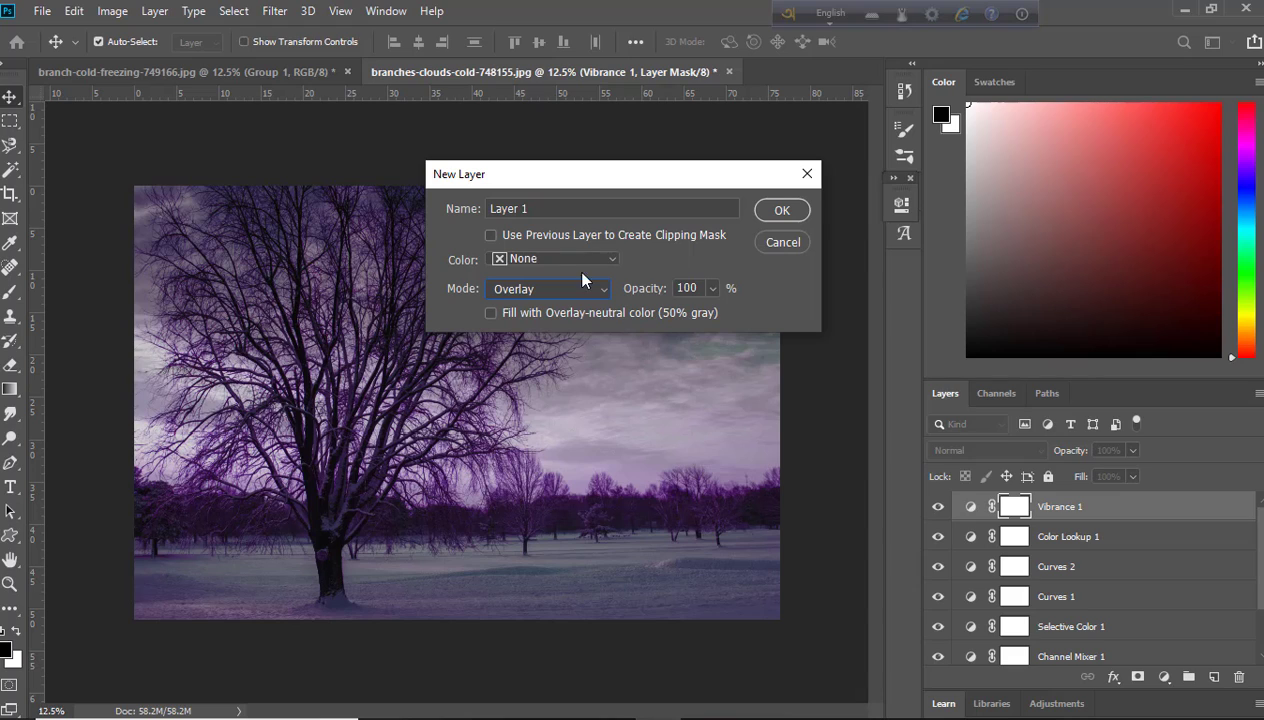
pyautogui.click(490, 313)
pyautogui.click(540, 206)
pyautogui.press('BackSpace')
pyautogui.press('BackSpace')
pyautogui.press('BackSpace')
pyautogui.press('BackSpace')
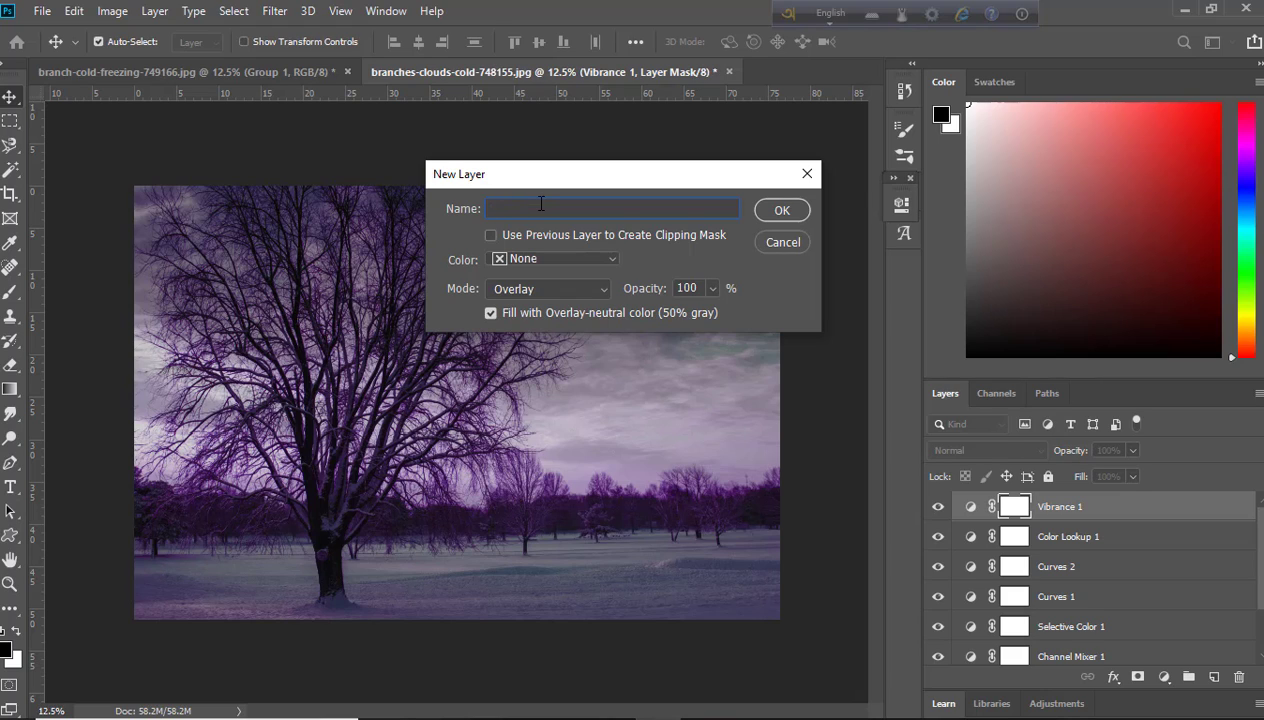
pyautogui.write('gr')
pyautogui.write('een')
pyautogui.click(785, 211)
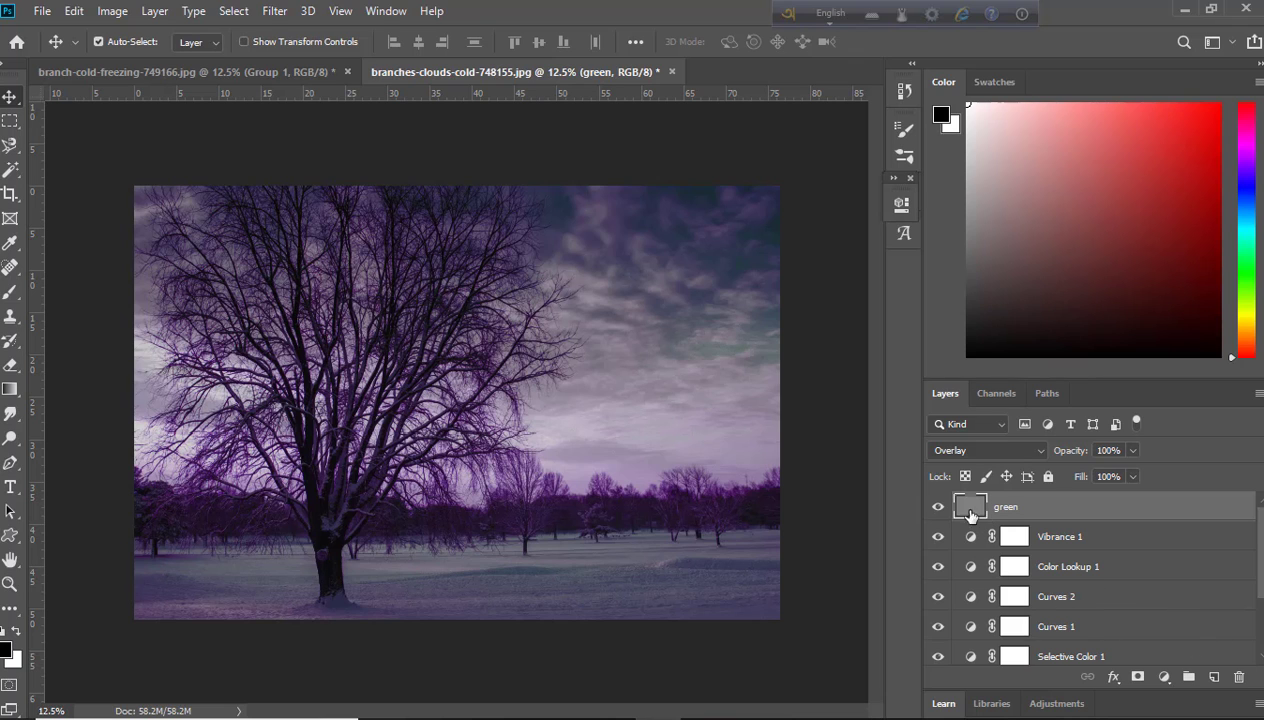
# - Convert the green layer into a smart object for smart filters
pyautogui.click(274, 12)
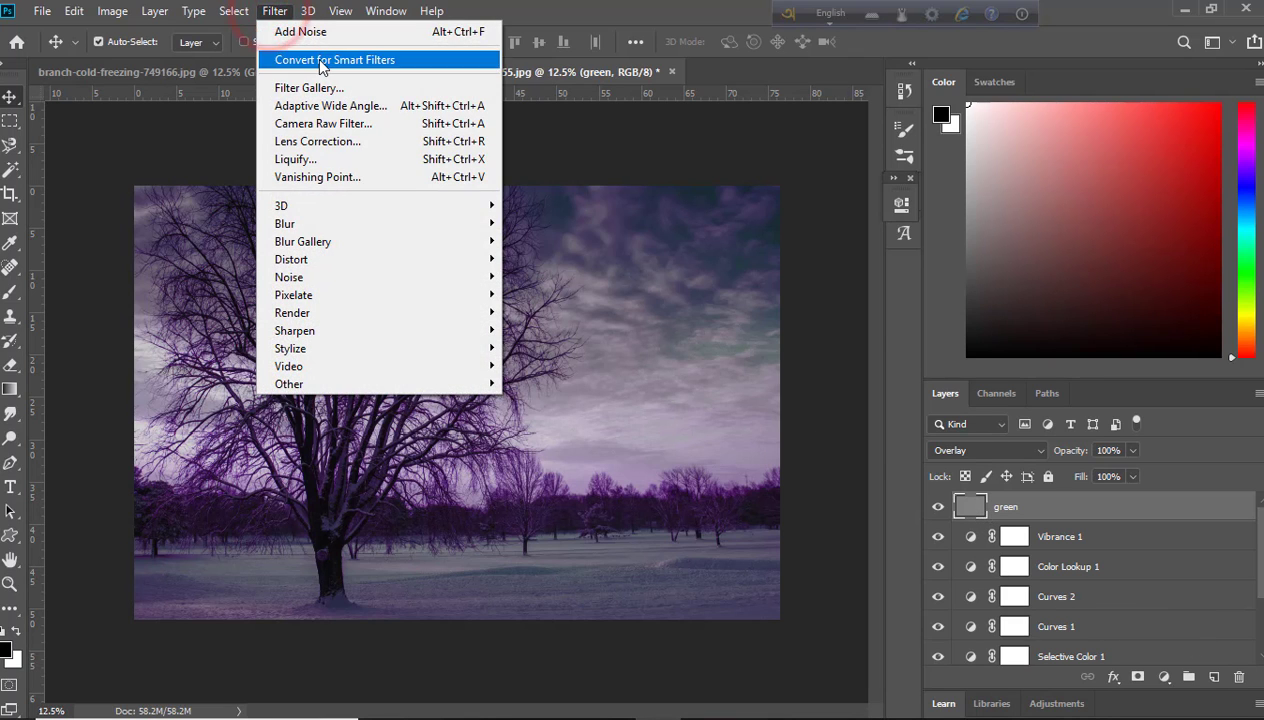
pyautogui.click(318, 55)
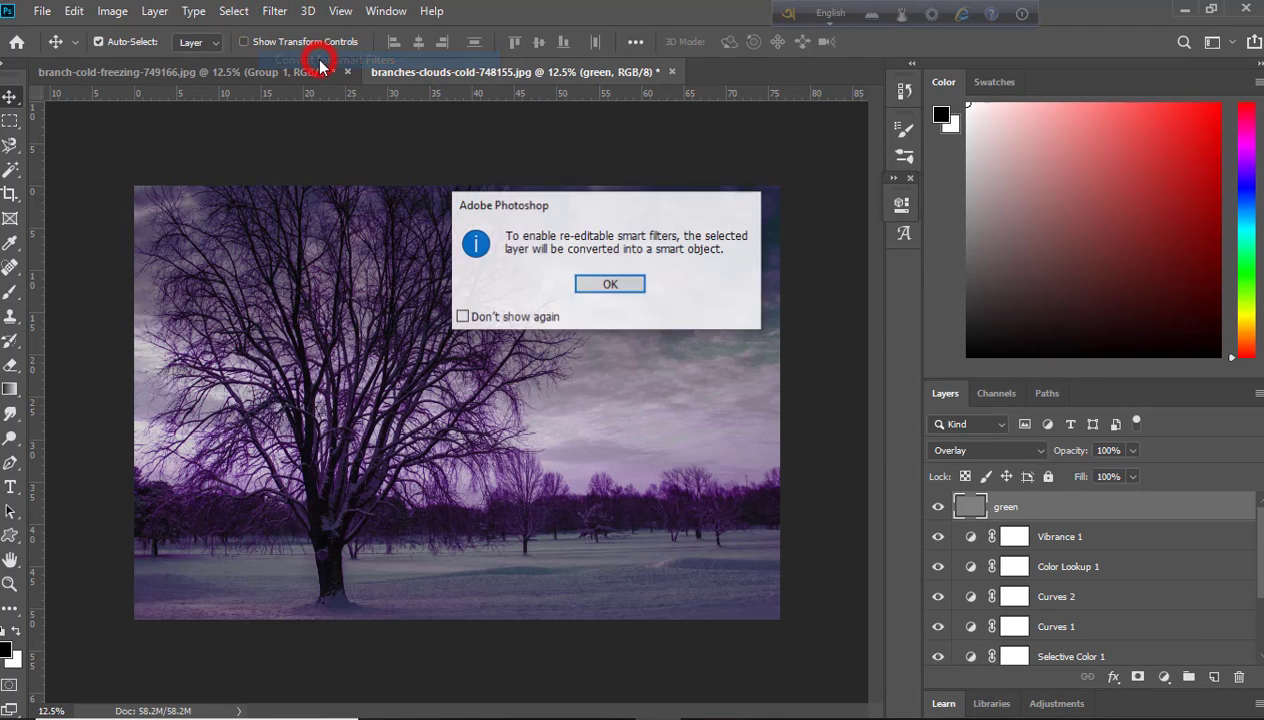
pyautogui.click(610, 284)
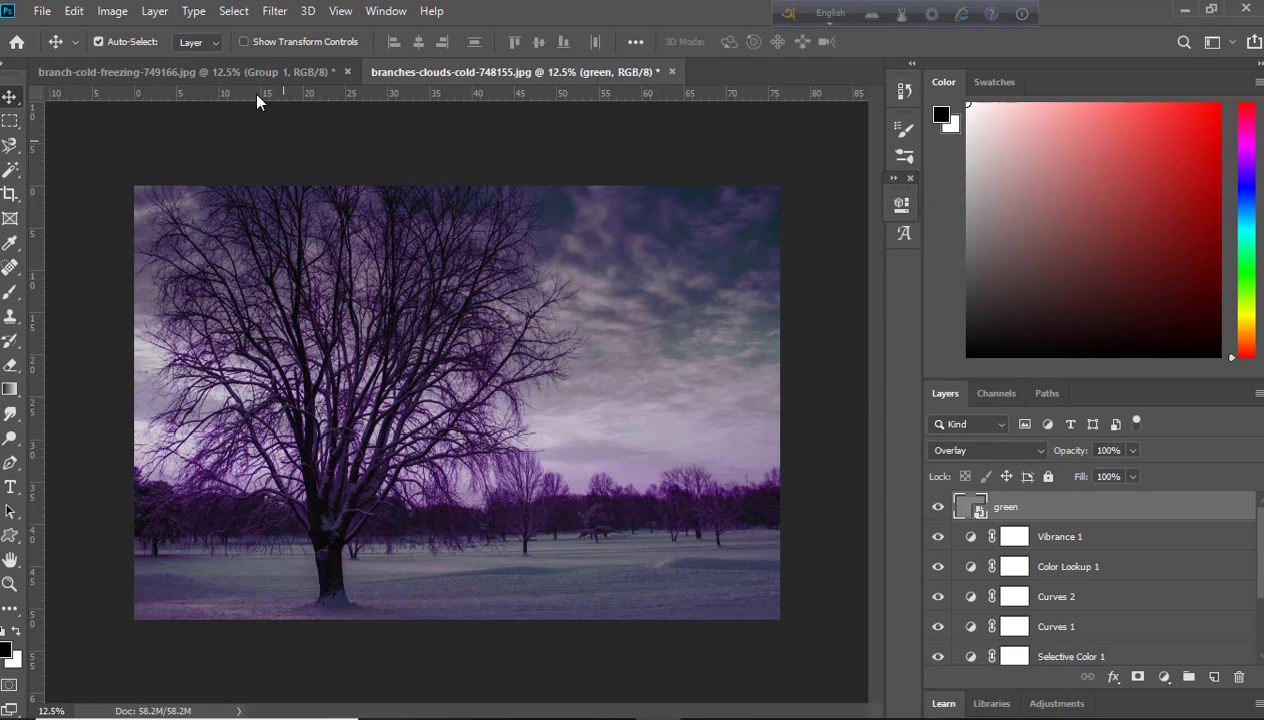
# - Apply an Add Noise smart filter to the green layer with Amount 40%
pyautogui.click(274, 12)
pyautogui.moveTo(290, 277)
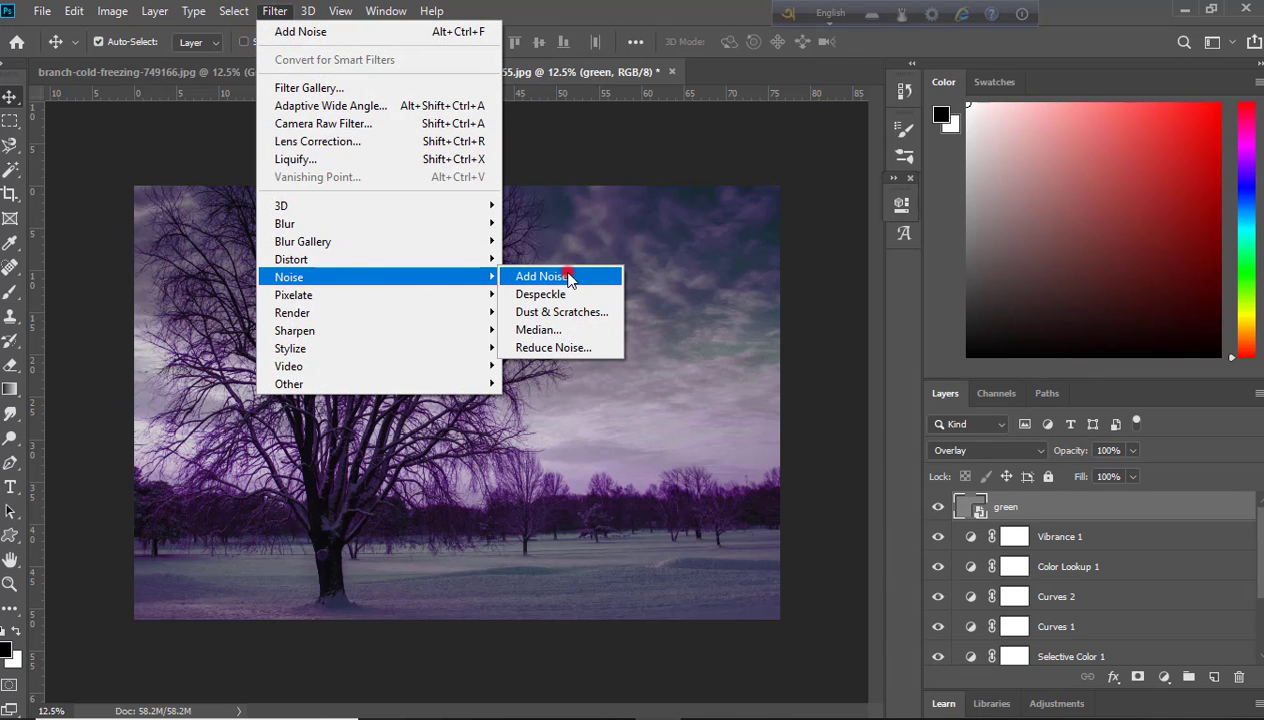
pyautogui.click(565, 276)
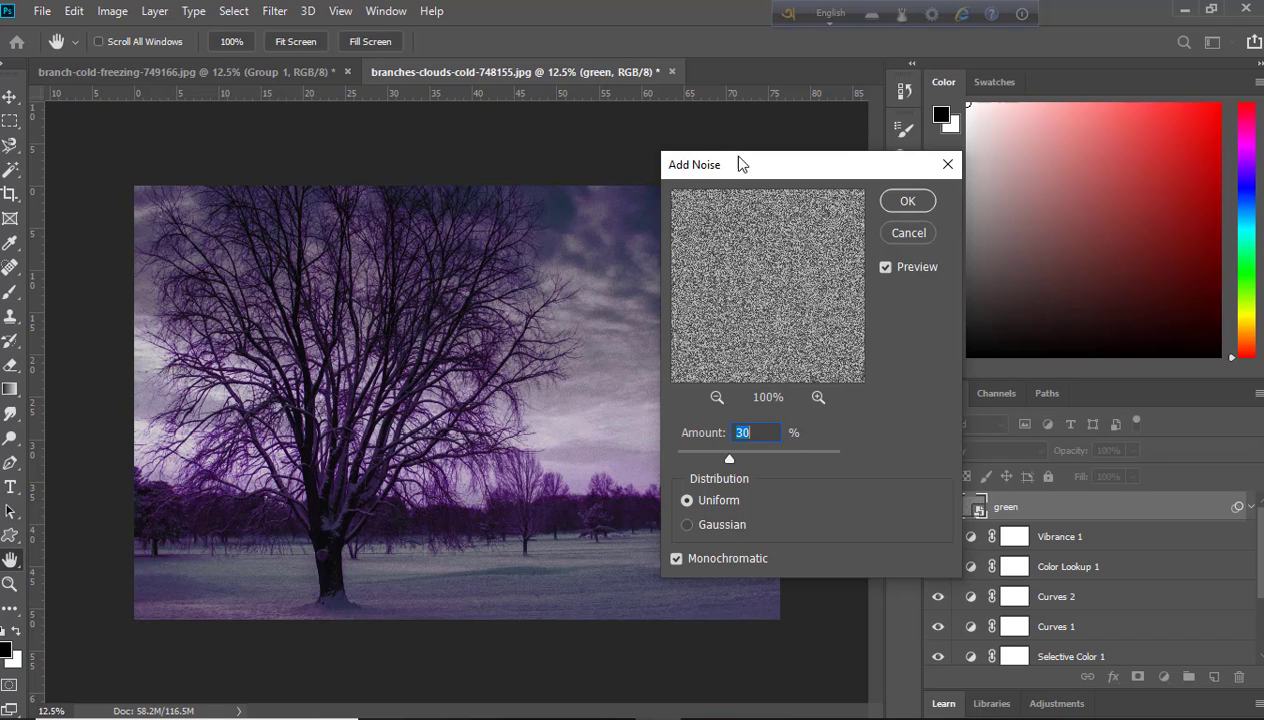
pyautogui.moveTo(750, 165); pyautogui.dragTo(893, 172)
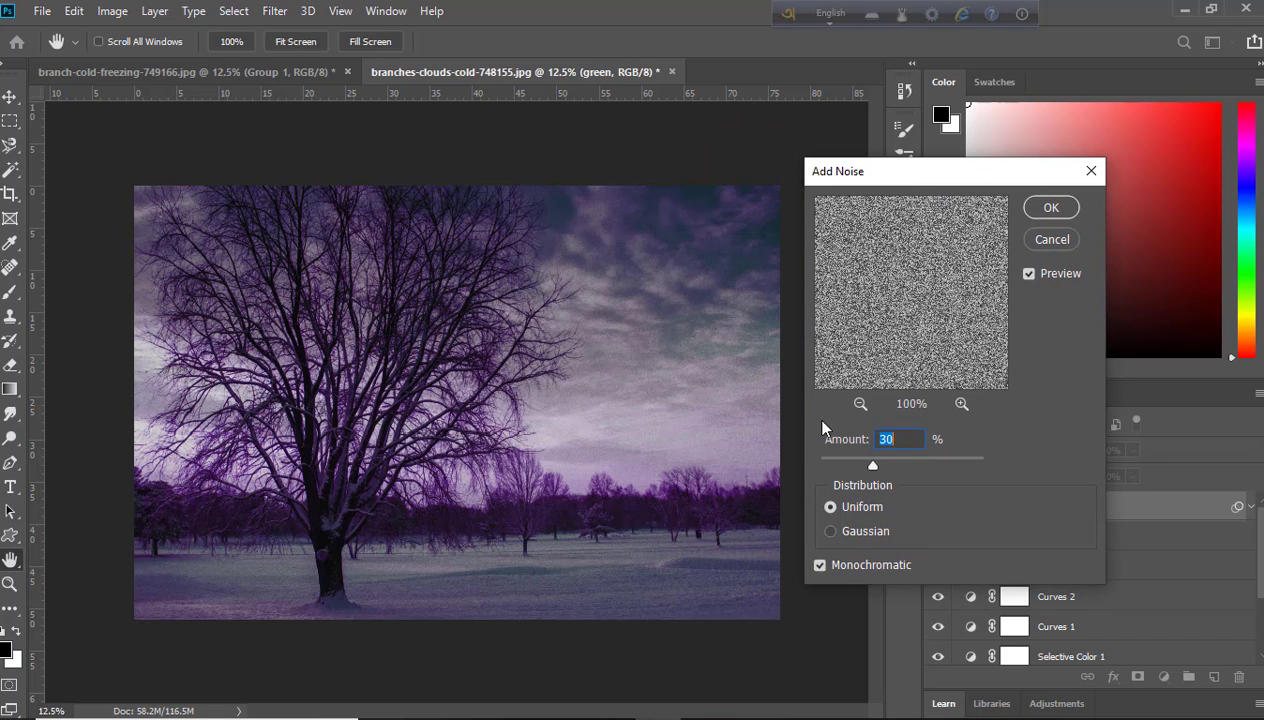
pyautogui.doubleClick(880, 439)
pyautogui.write('40')
pyautogui.click(1061, 211)
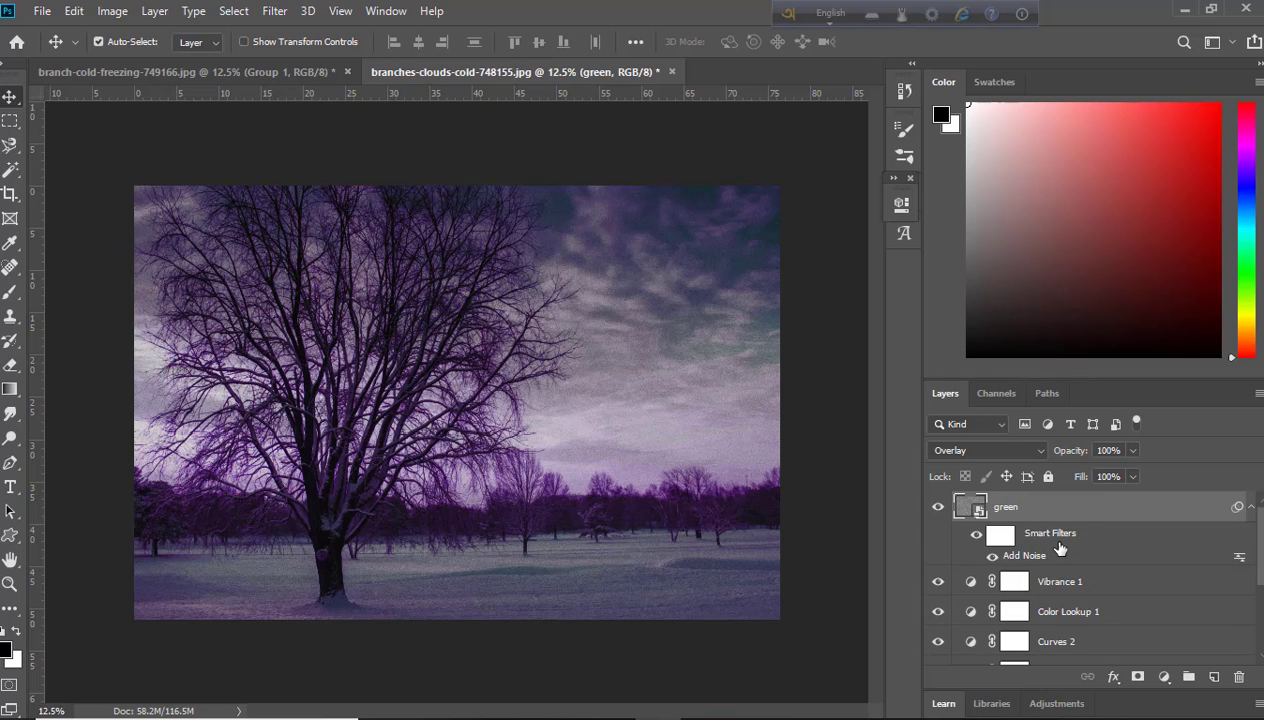
# - Split the green layer's Underlying Layer Blend If sliders to 0/113 and 246/255
pyautogui.doubleClick(1150, 512)
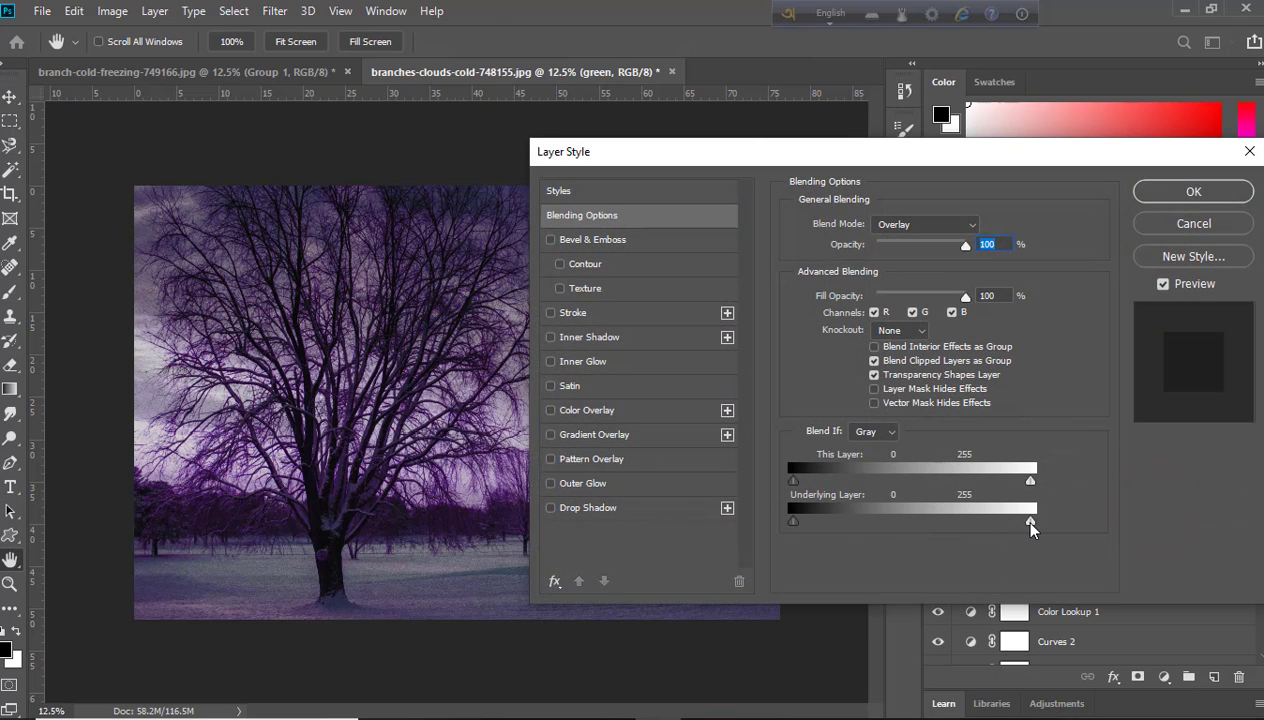
pyautogui.press('alt')
pyautogui.moveTo(1031, 521); pyautogui.dragTo(969, 522)
pyautogui.moveTo(894, 521); pyautogui.dragTo(898, 521)
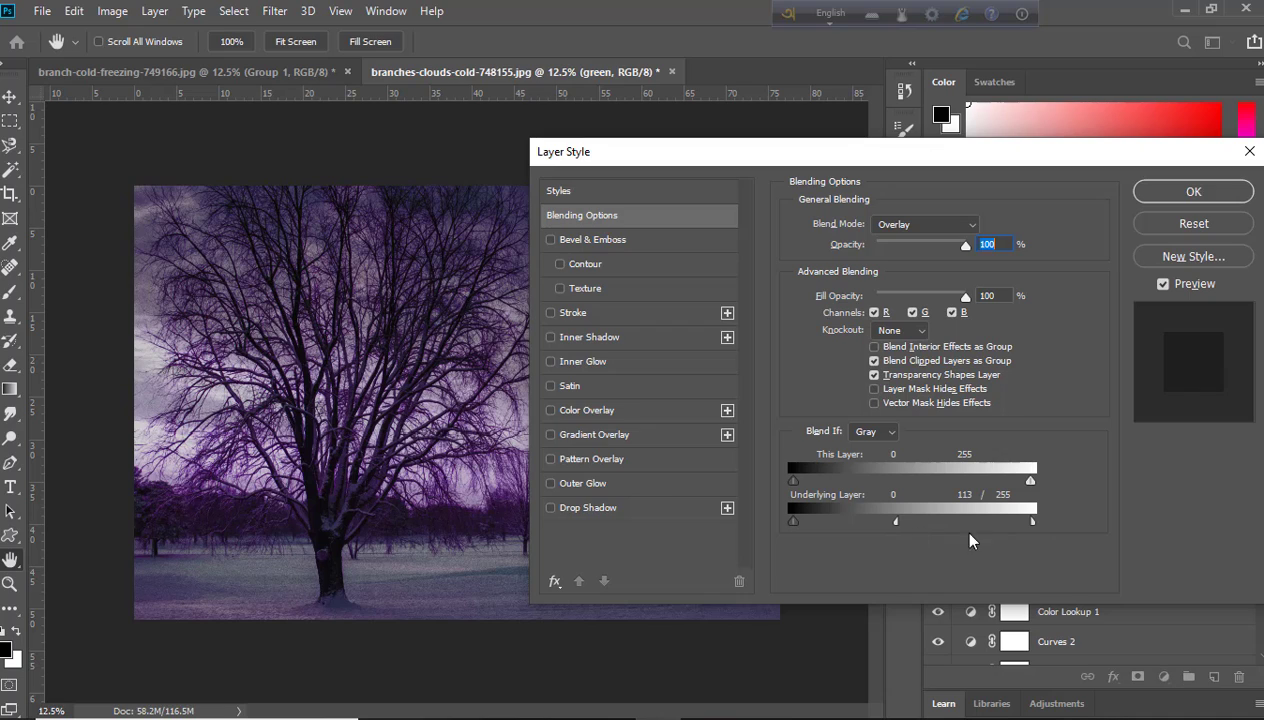
pyautogui.moveTo(1033, 521); pyautogui.dragTo(1026, 522)
pyautogui.click(1182, 196)
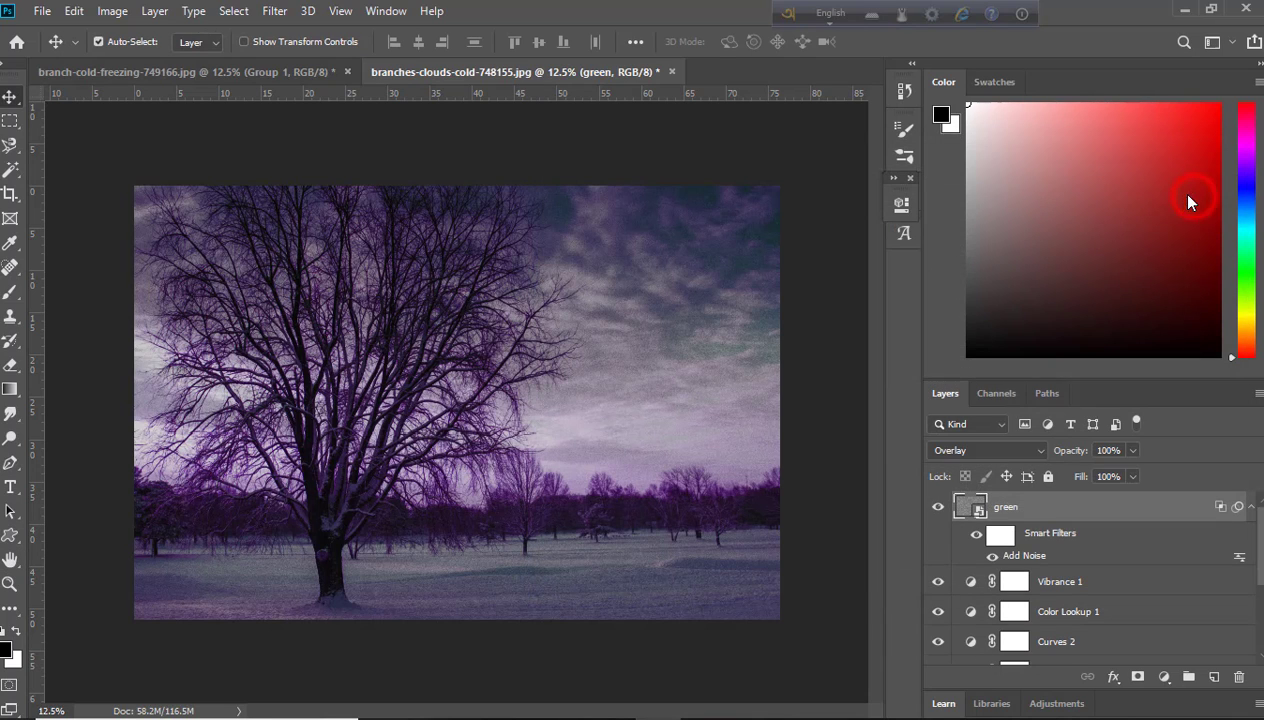